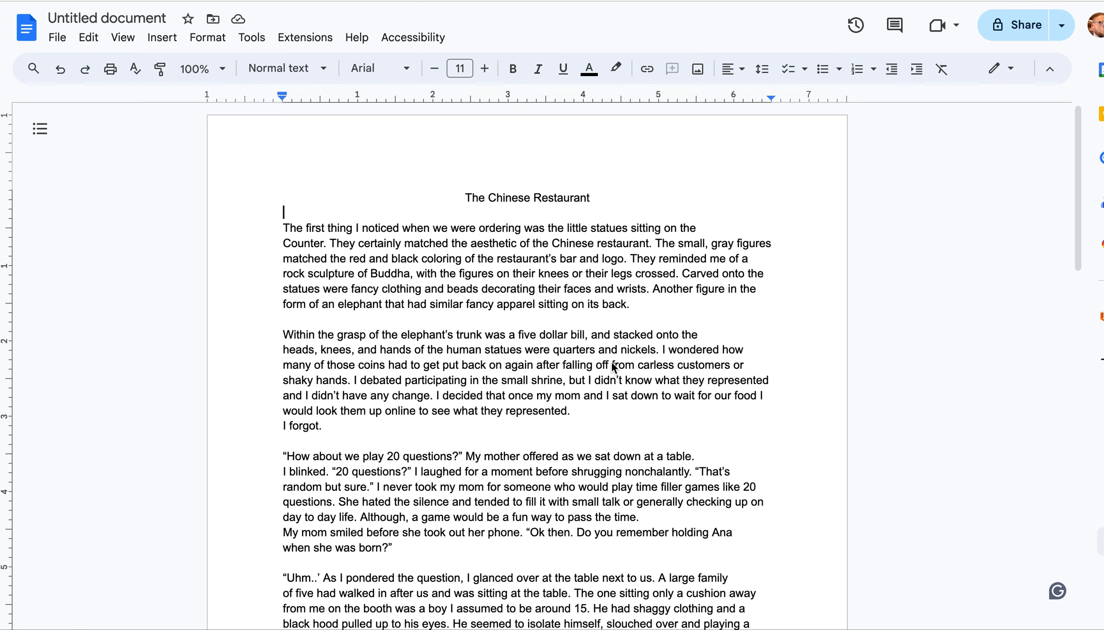
- Look through the two pages of the story to examine its paragraph spacing and indentation
scroll(559, 365, down, 2)
scroll(558, 365, up, 2)
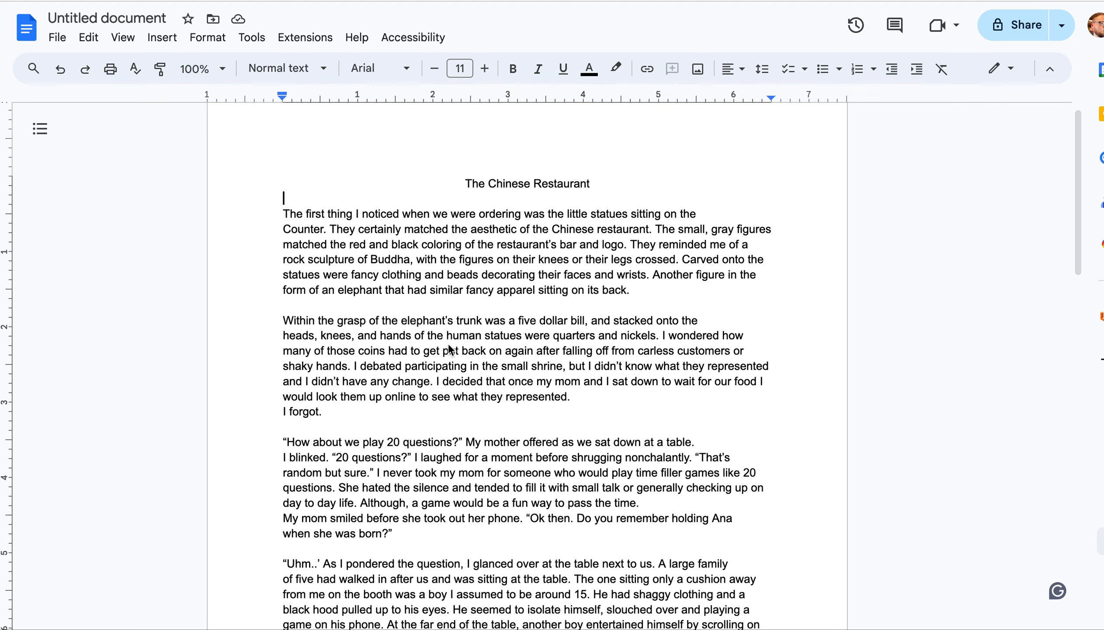
scroll(452, 352, down, 1)
scroll(452, 352, up, 1)
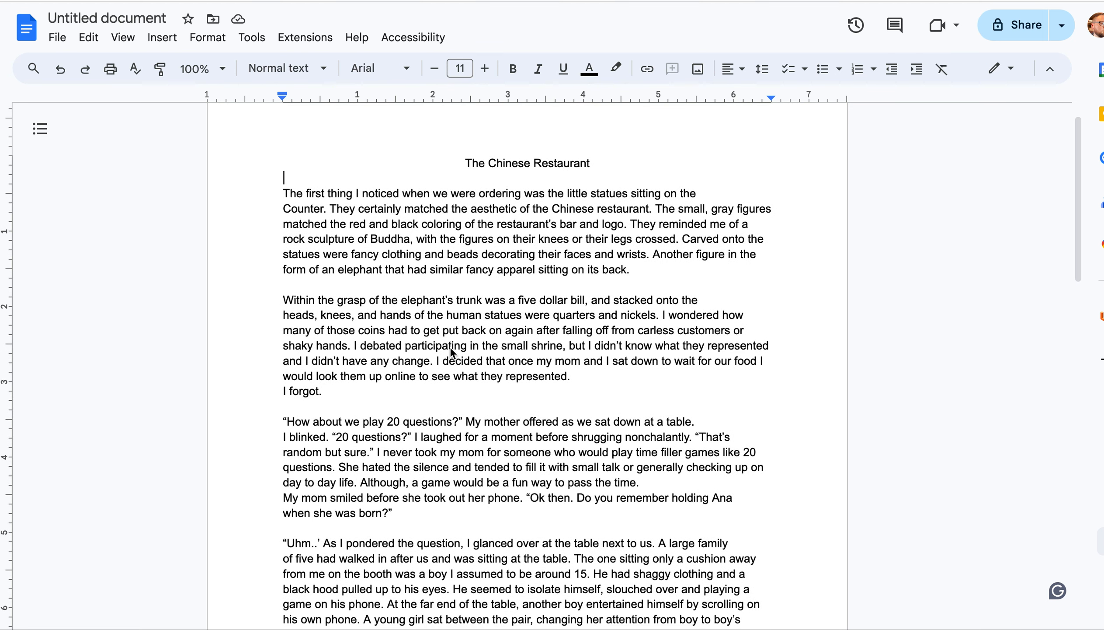
scroll(452, 351, up, 1)
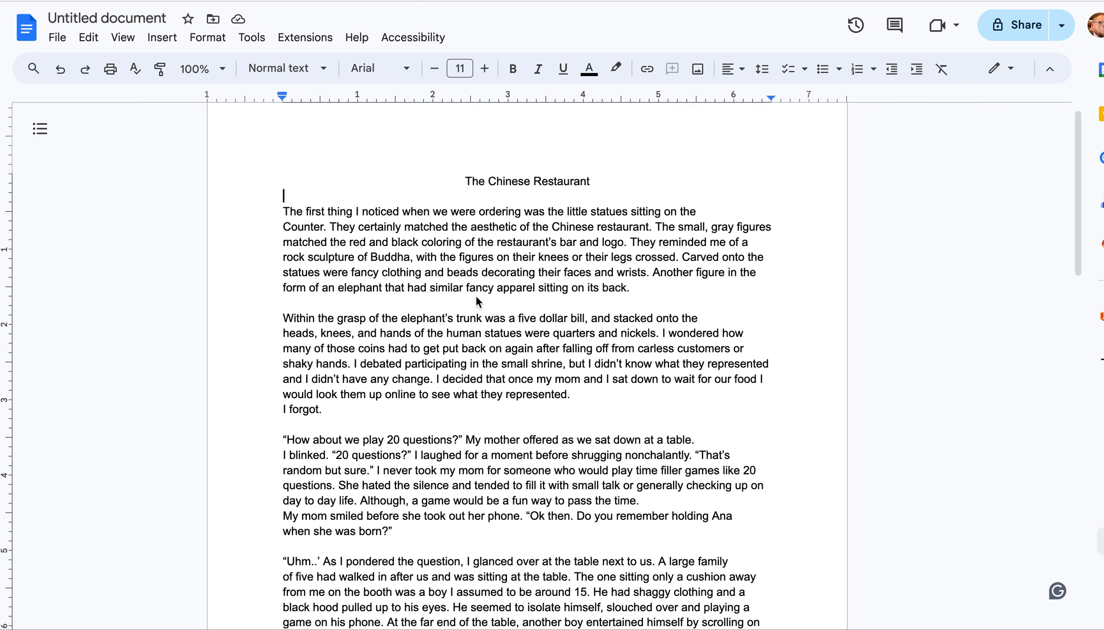
scroll(482, 336, down, 10)
scroll(482, 335, down, 15)
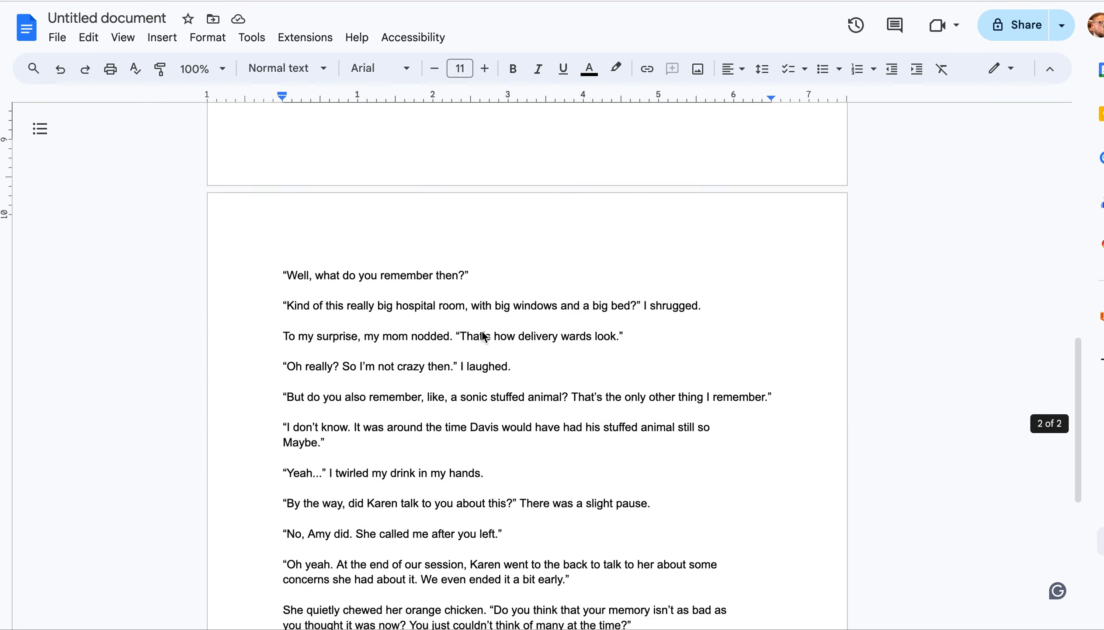
scroll(482, 332, up, 20)
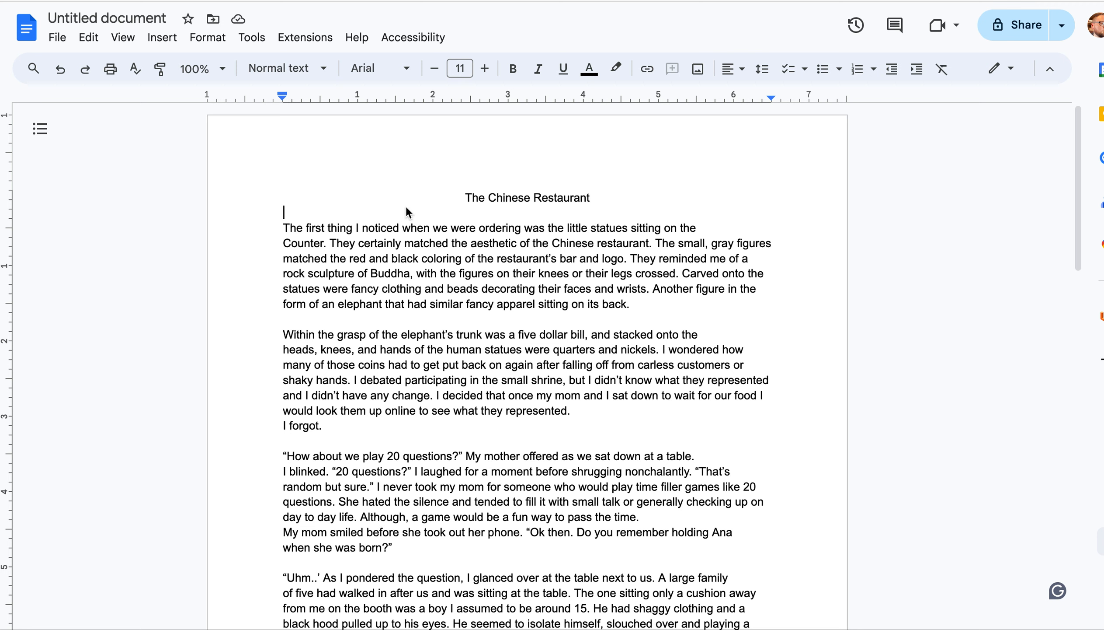
- Indent the first lines of the opening two paragraphs and delete the blank lines below the title and between those paragraphs
key(BackSpace)
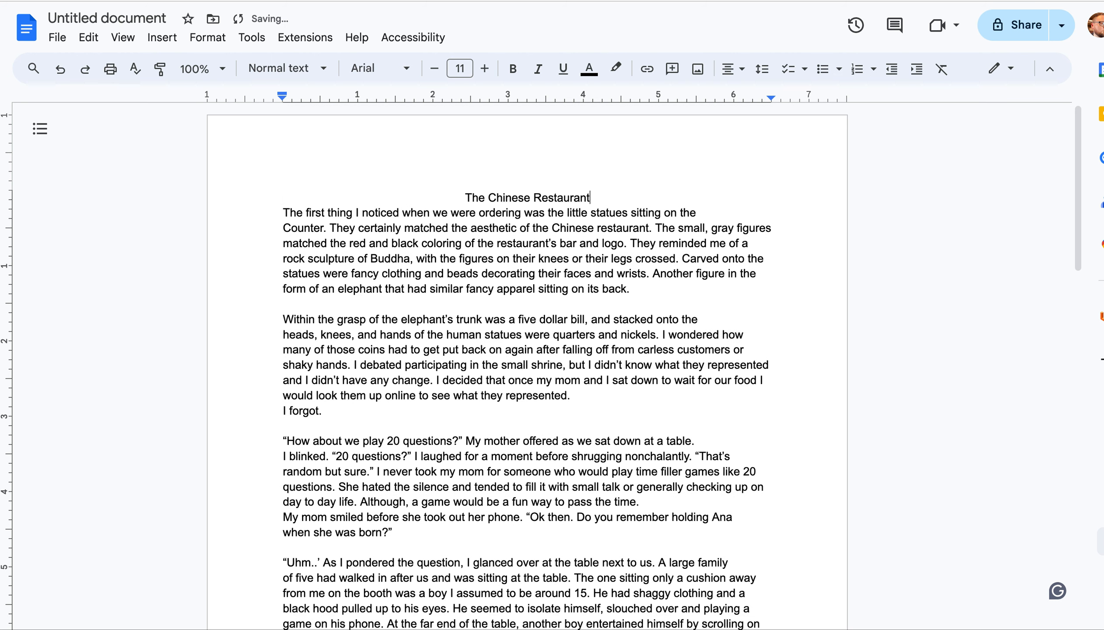
click(285, 213)
key(Tab)
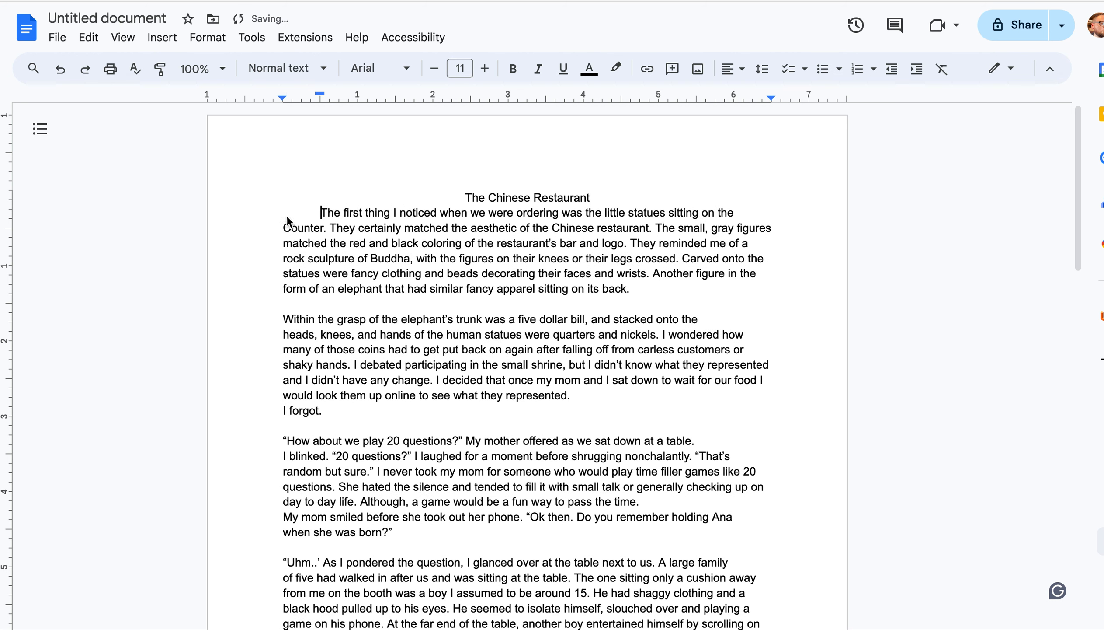
click(283, 318)
key(Tab)
click(283, 303)
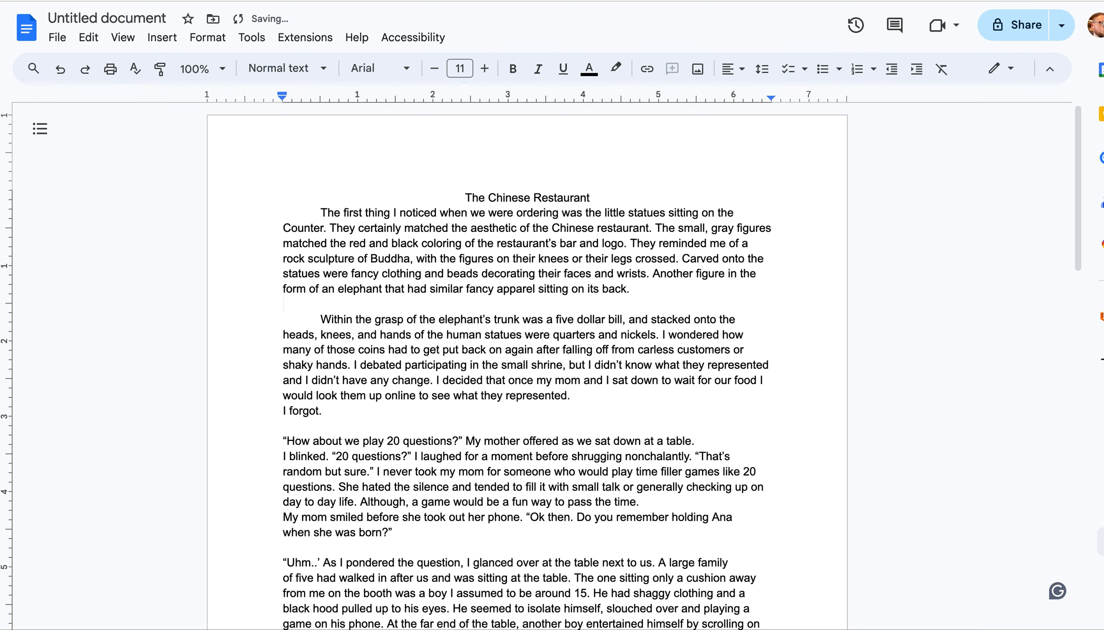
key(BackSpace)
- Indent the first line of the "How about we play 20 questions?" paragraph and delete the blank line above it
click(283, 427)
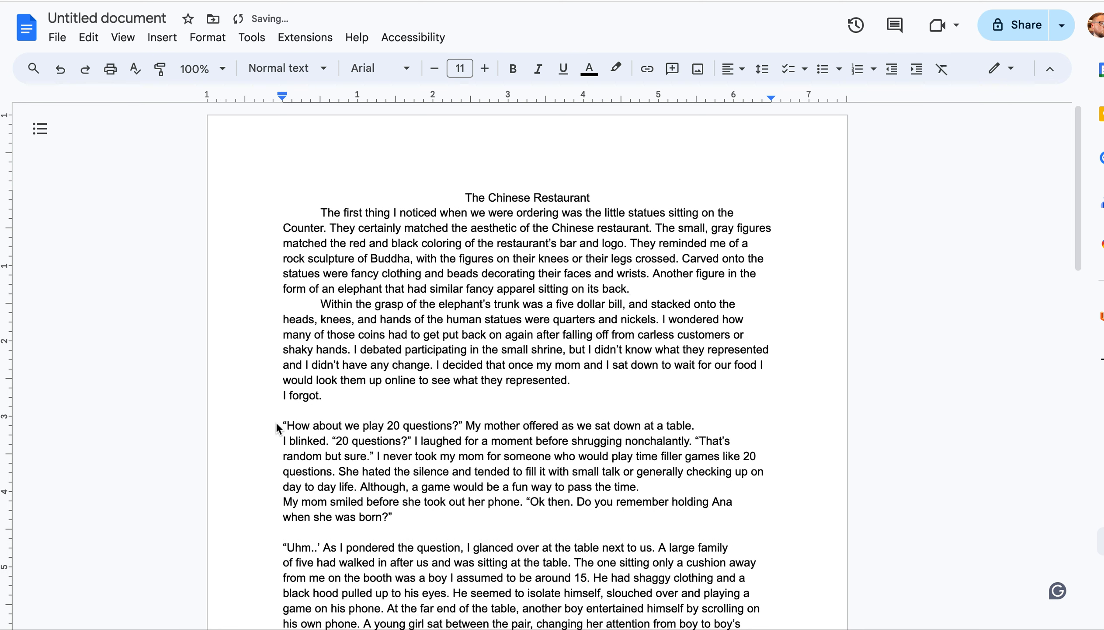
key(Tab)
key(Up)
key(BackSpace)
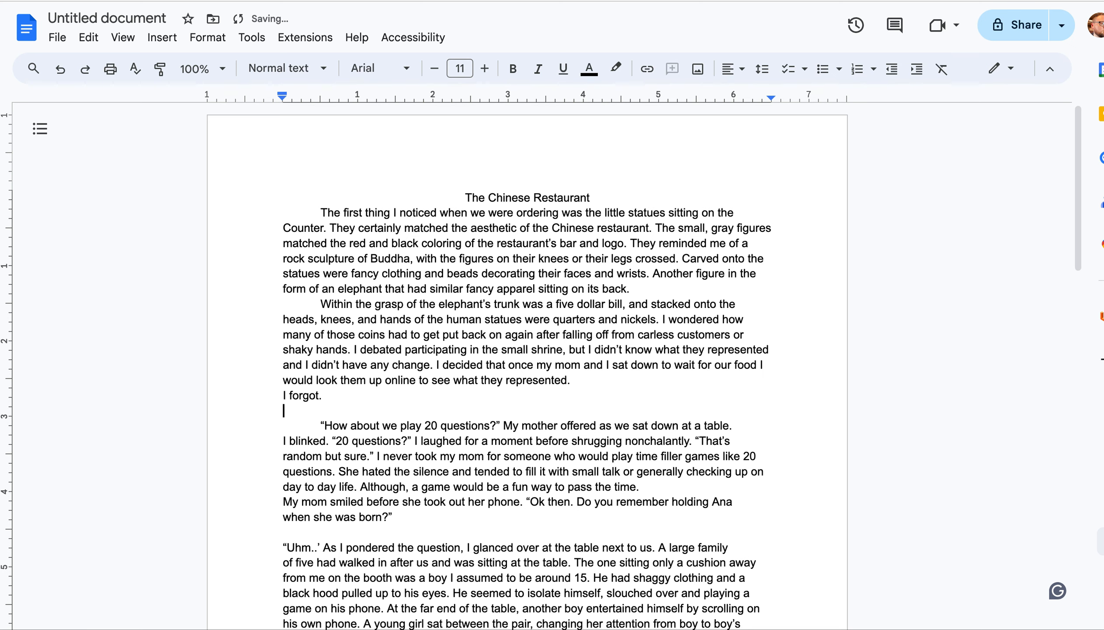
key(BackSpace)
- Delete the blank lines above the "Uhm.." and "Across the table" paragraphs and indent their first lines
scroll(262, 471, down, 4)
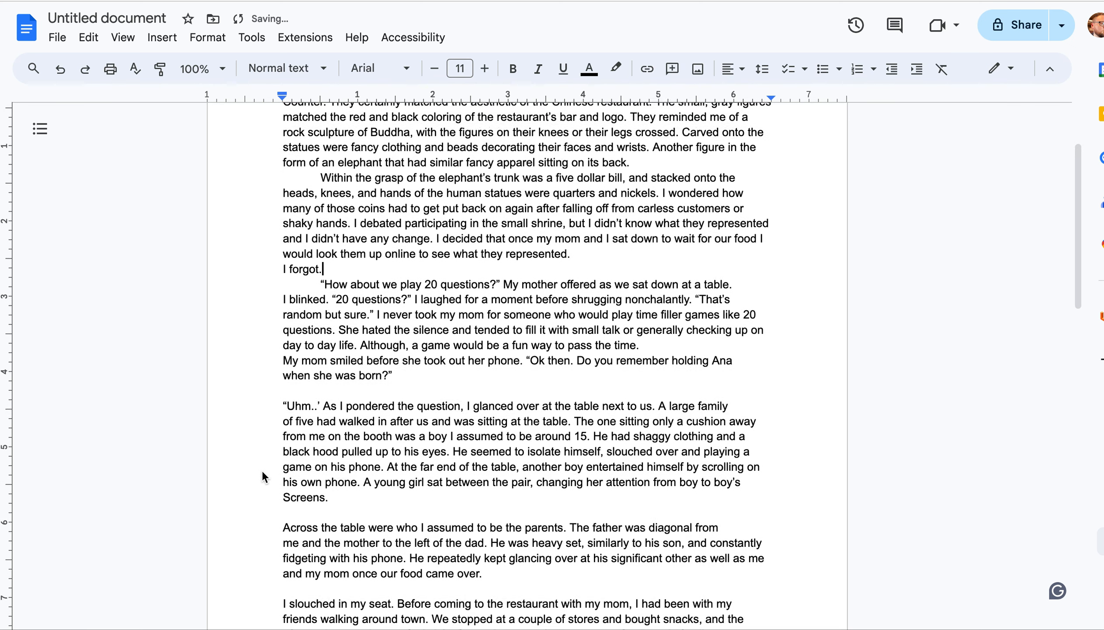
key(BackSpace)
key(Tab)
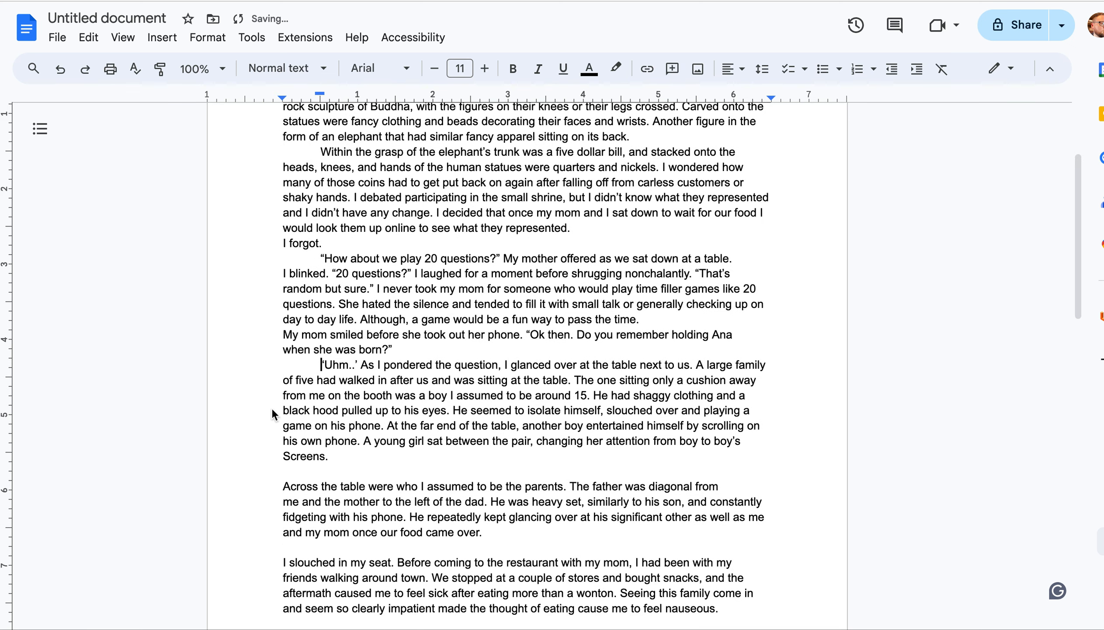
click(276, 485)
key(BackSpace)
key(Tab)
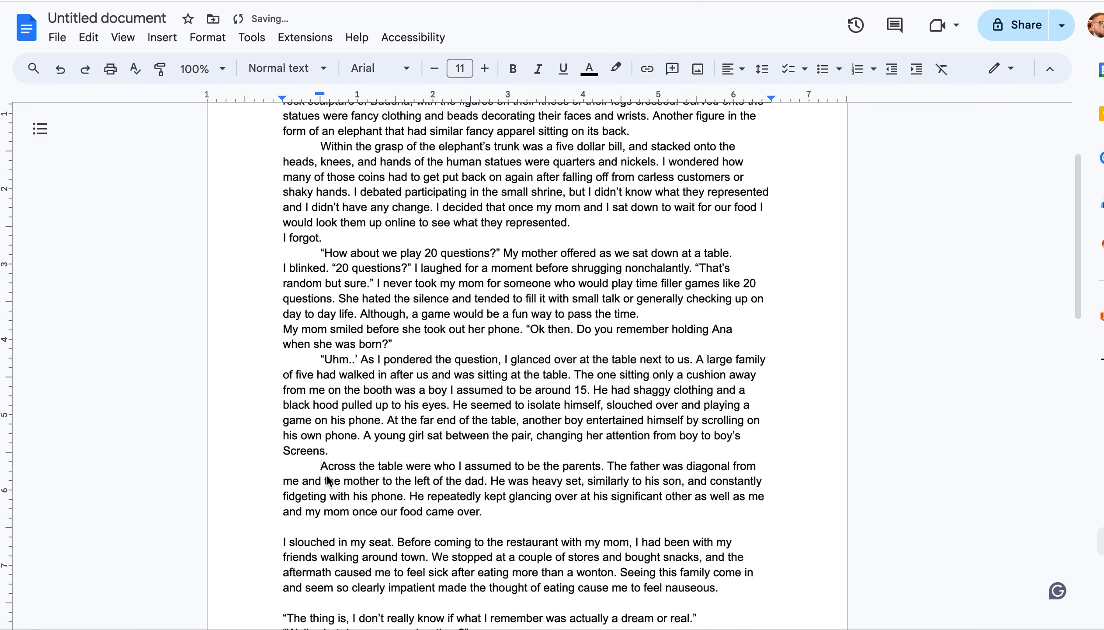
- Delete the blank line above the "I slouched in my seat" paragraph and indent its first line
scroll(244, 446, down, 4)
click(271, 390)
key(BackSpace)
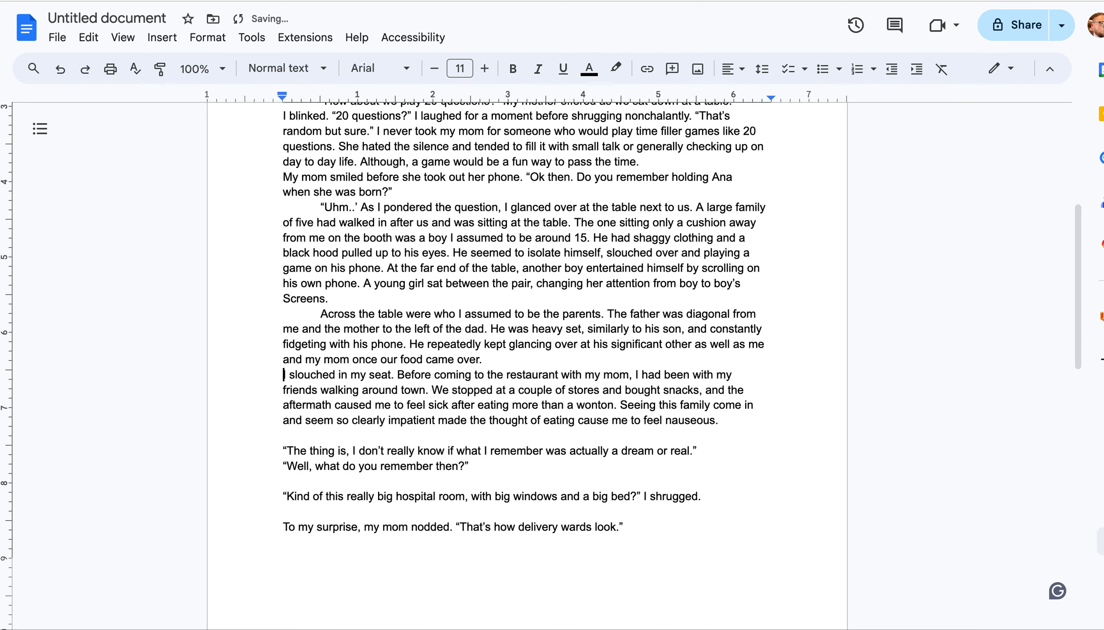
key(Tab)
- Delete the blank line above "The thing is" and indent both that line and "Well, what do you remember then?"
scroll(273, 453, down, 1)
click(278, 398)
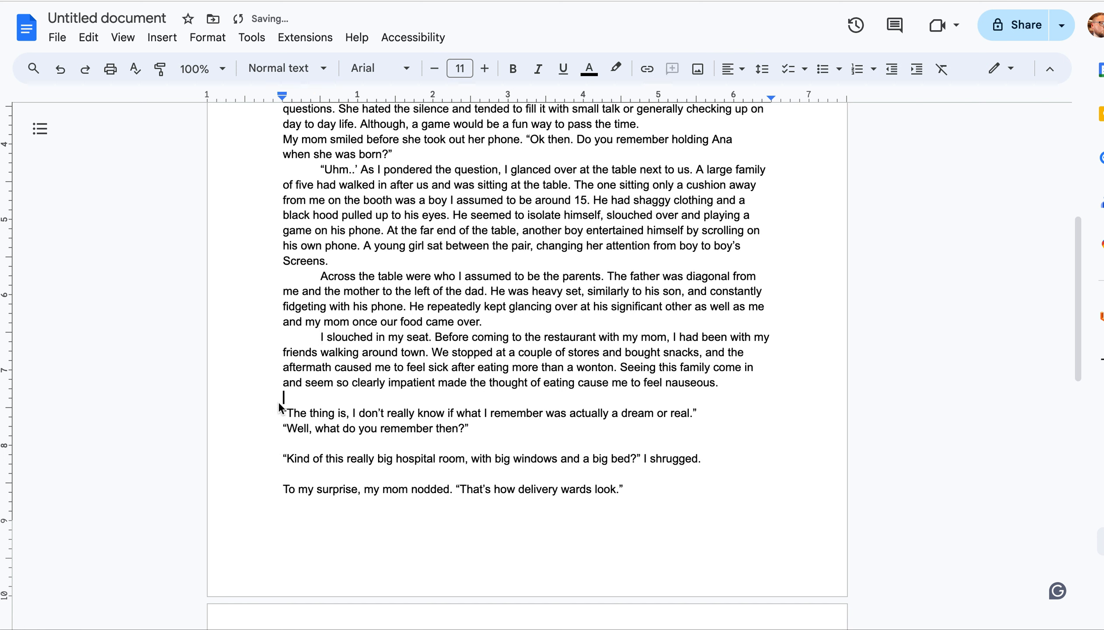
click(282, 413)
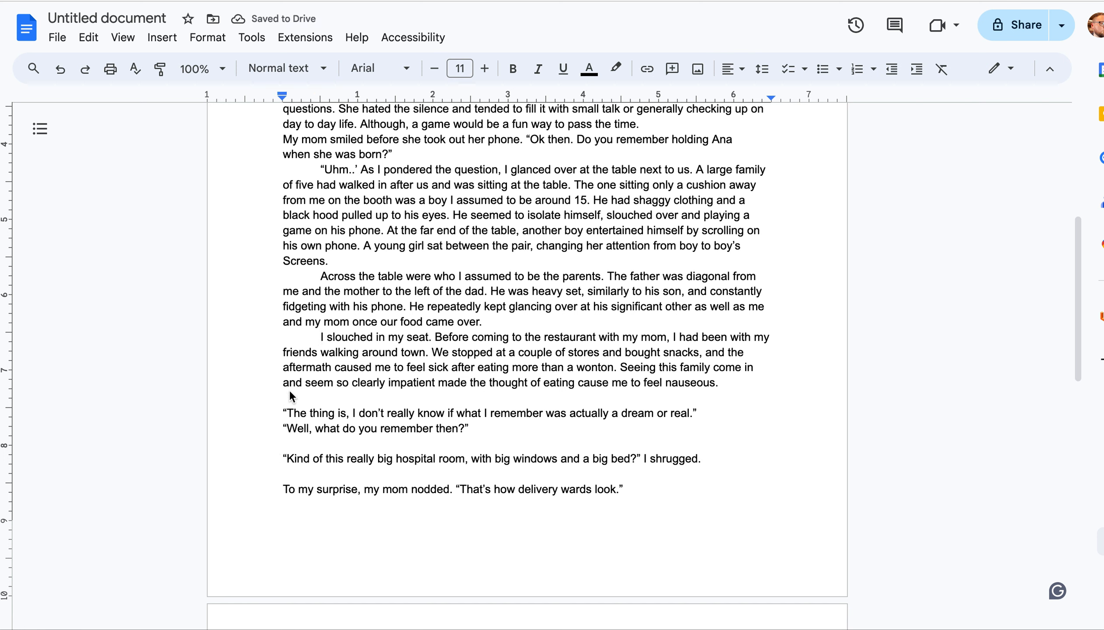
key(BackSpace)
key(Tab)
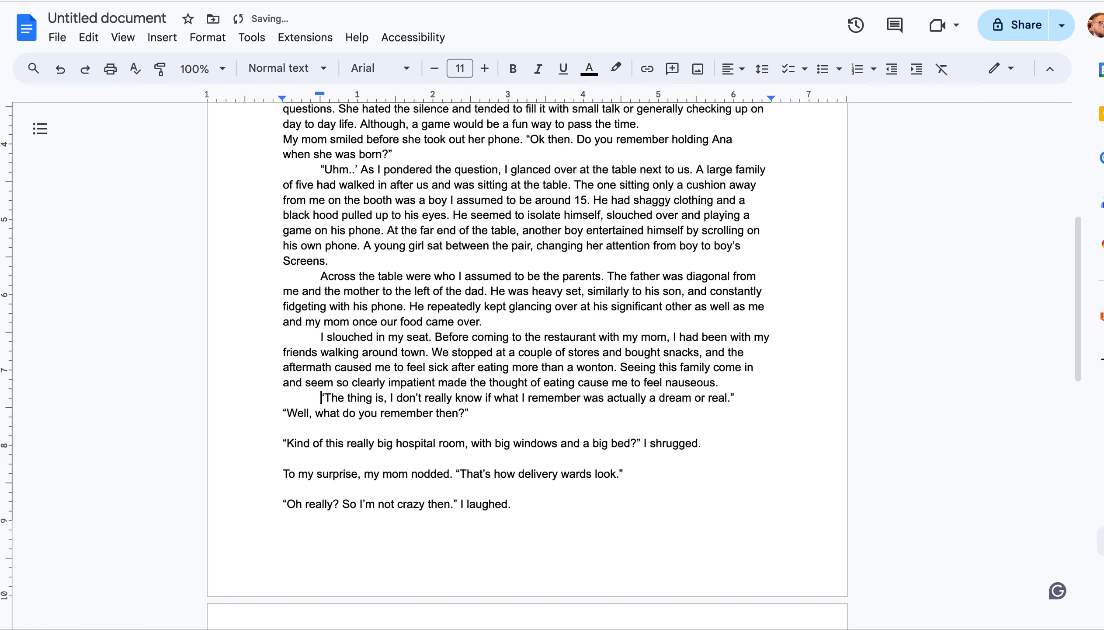
click(281, 413)
key(Tab)
- Remove the blank lines above "Kind of this really big hospital room" and "To my surprise" and indent both paragraphs
click(275, 442)
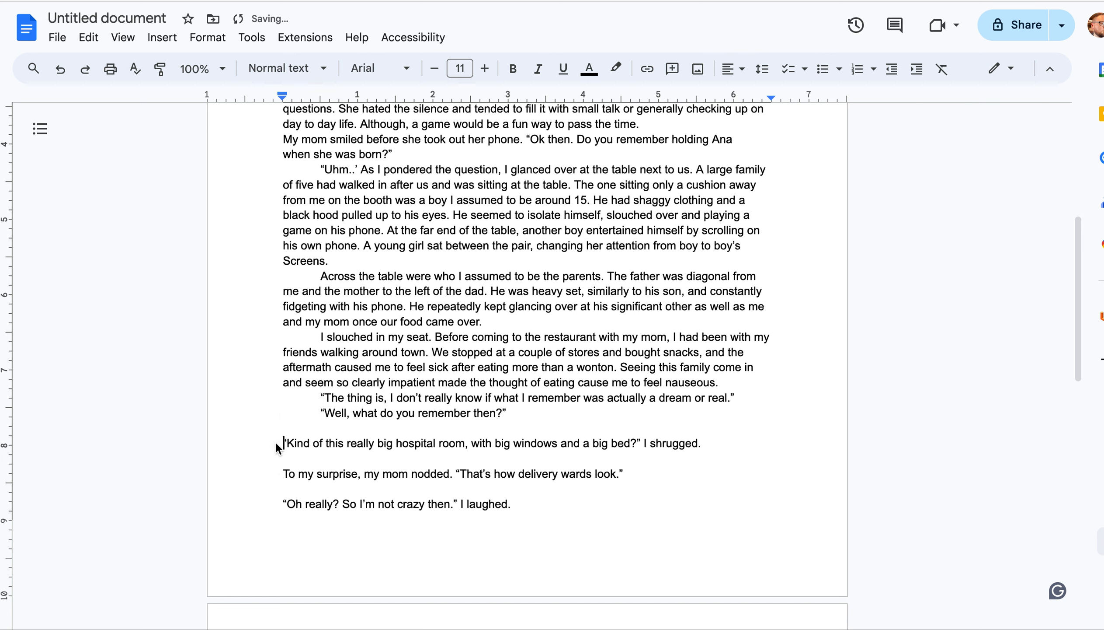
key(BackSpace)
key(Tab)
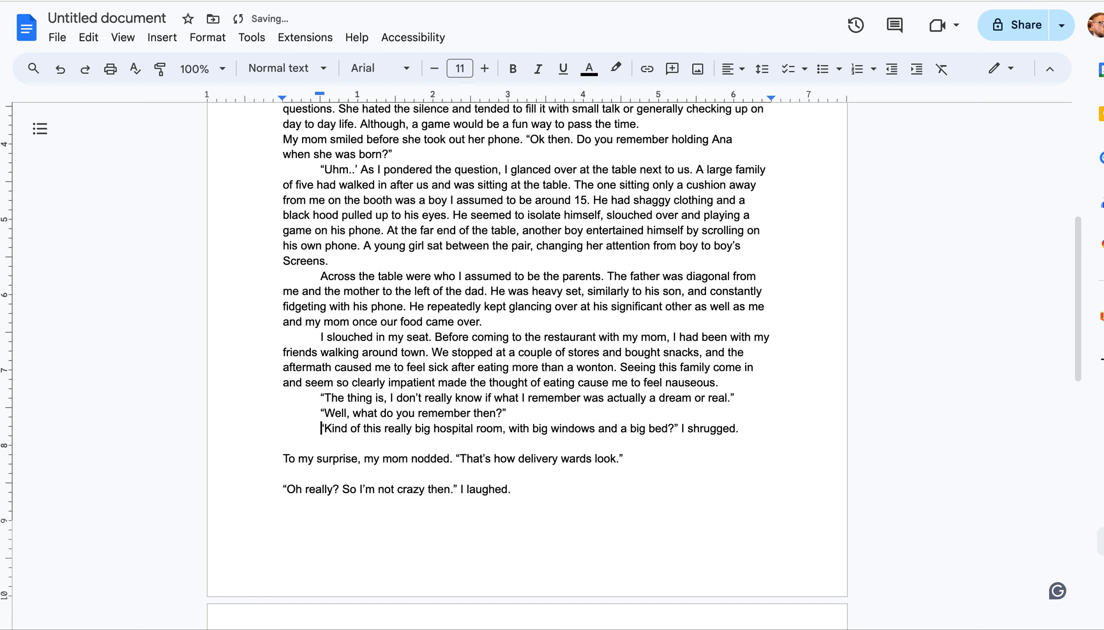
click(270, 459)
key(BackSpace)
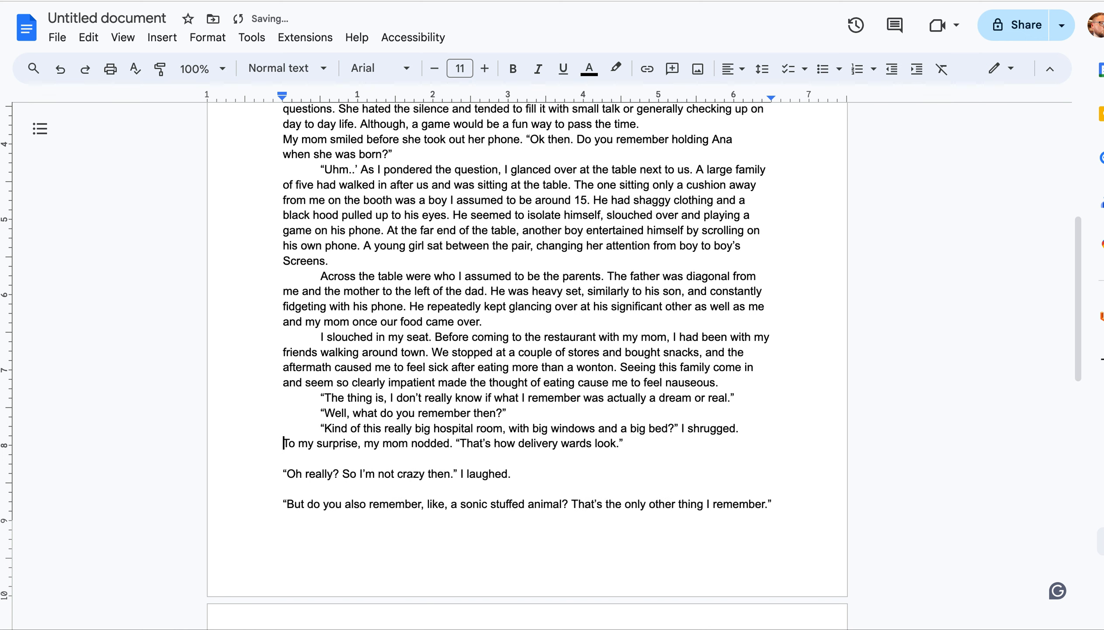
key(Tab)
- Remove the blank lines above "Oh really?" and "But do you also remember" and indent the first lines of both paragraphs
click(269, 480)
key(BackSpace)
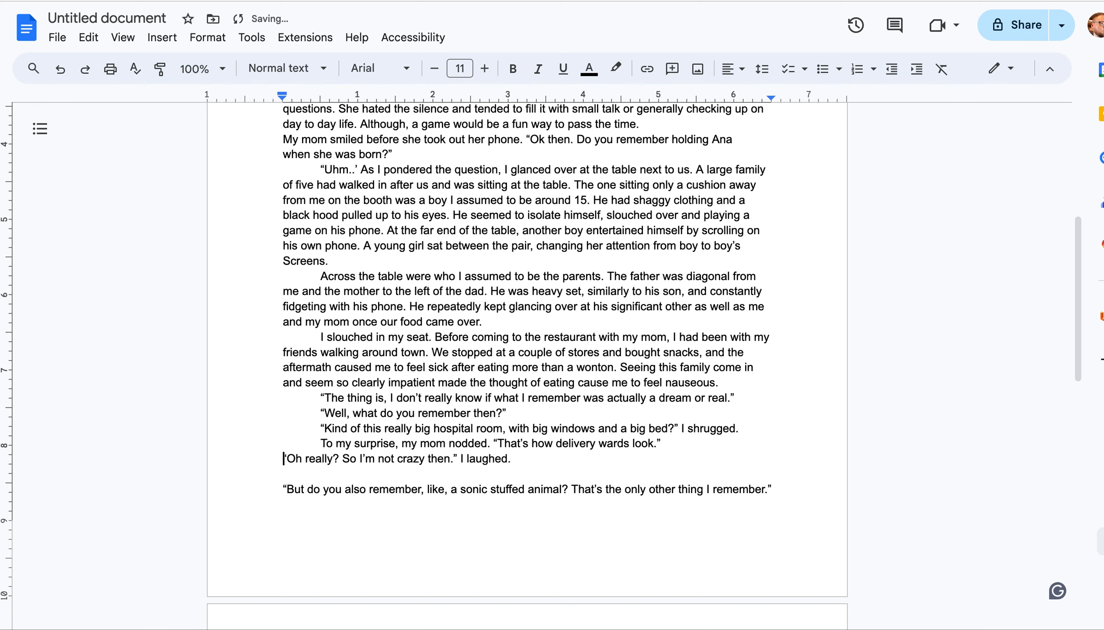
key(Tab)
scroll(419, 424, down, 2)
scroll(418, 421, down, 2)
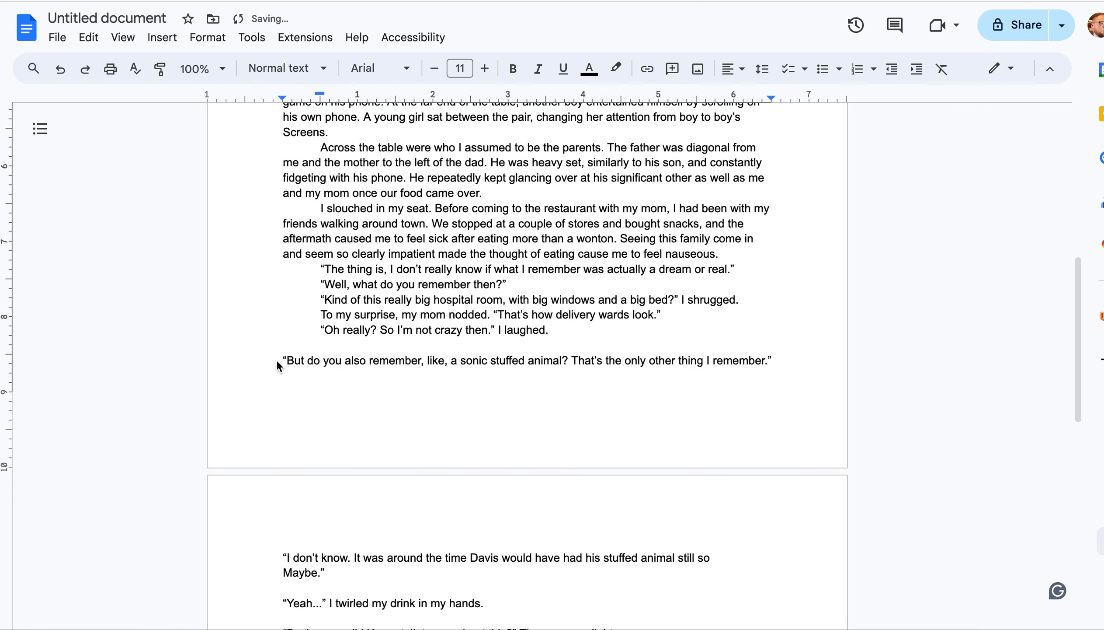
click(276, 360)
key(BackSpace)
key(Tab)
- Close the blank lines above the "I don't know" and "Yeah..." paragraphs and indent their first lines
scroll(349, 318, down, 3)
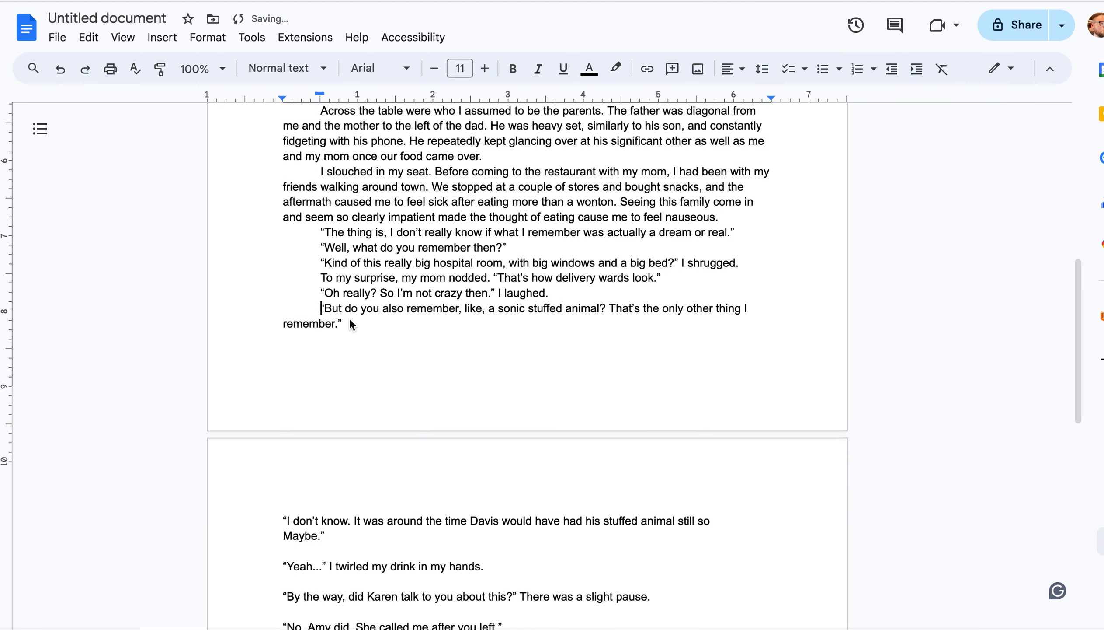
click(278, 453)
key(BackSpace)
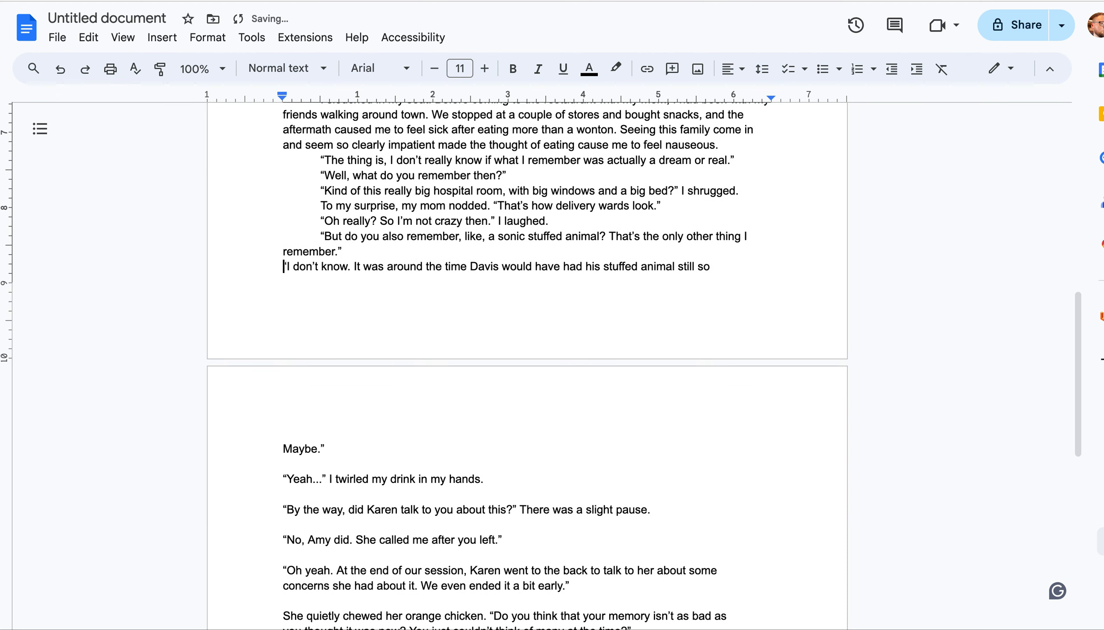
key(Tab)
scroll(306, 457, down, 1)
click(279, 451)
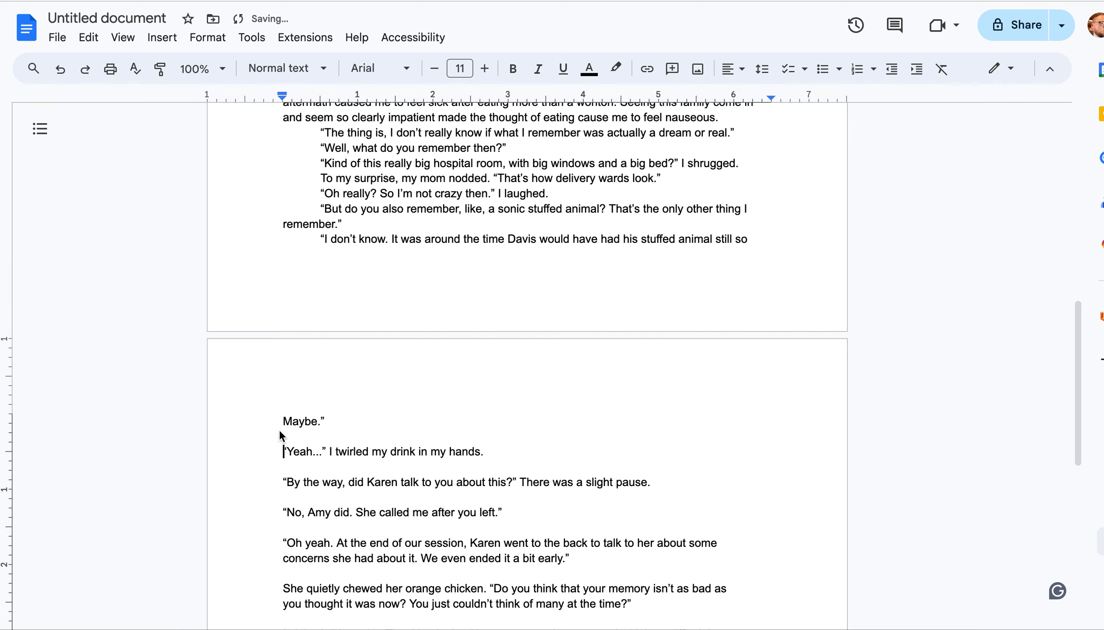
key(BackSpace)
key(Tab)
- Close the blank lines above the "By the way" question and the "No" reply following it, and indent both
click(277, 466)
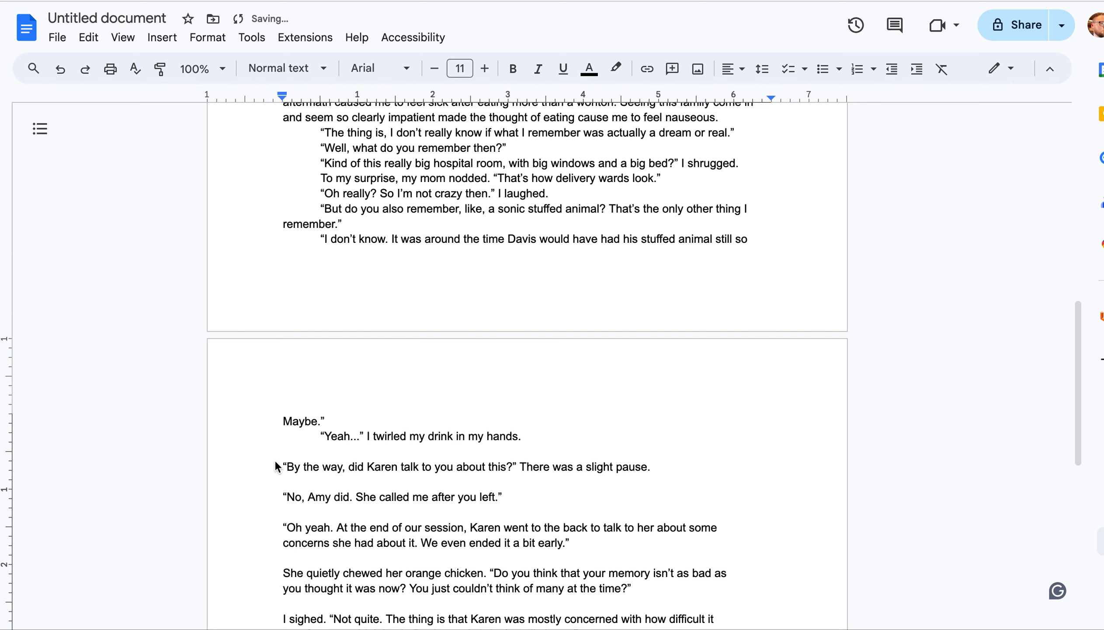
key(BackSpace)
key(Tab)
scroll(272, 486, down, 1)
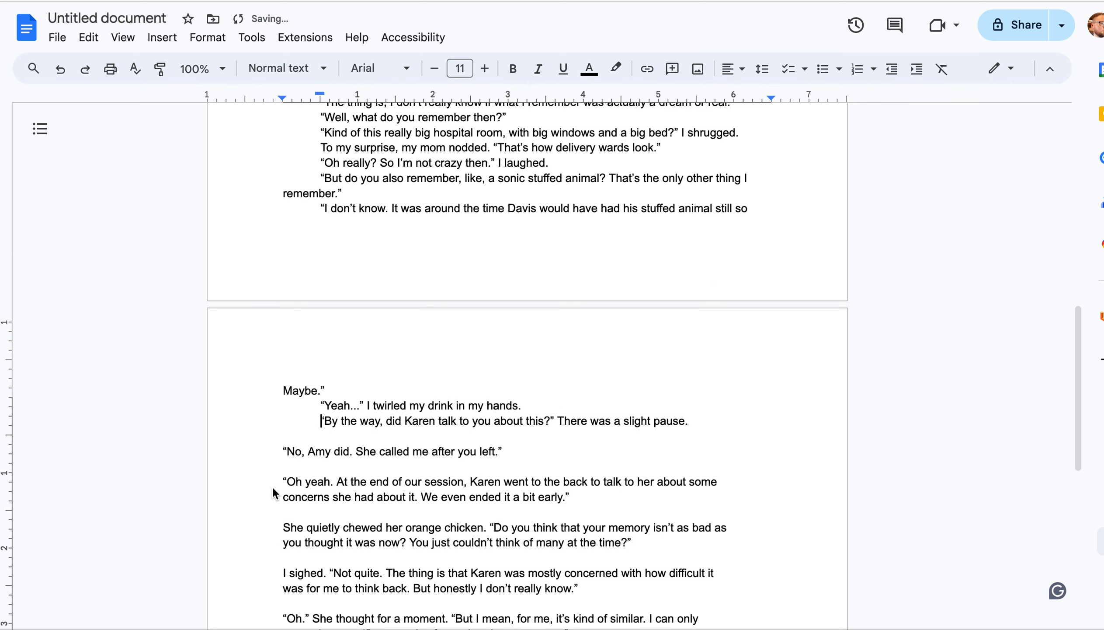
click(272, 446)
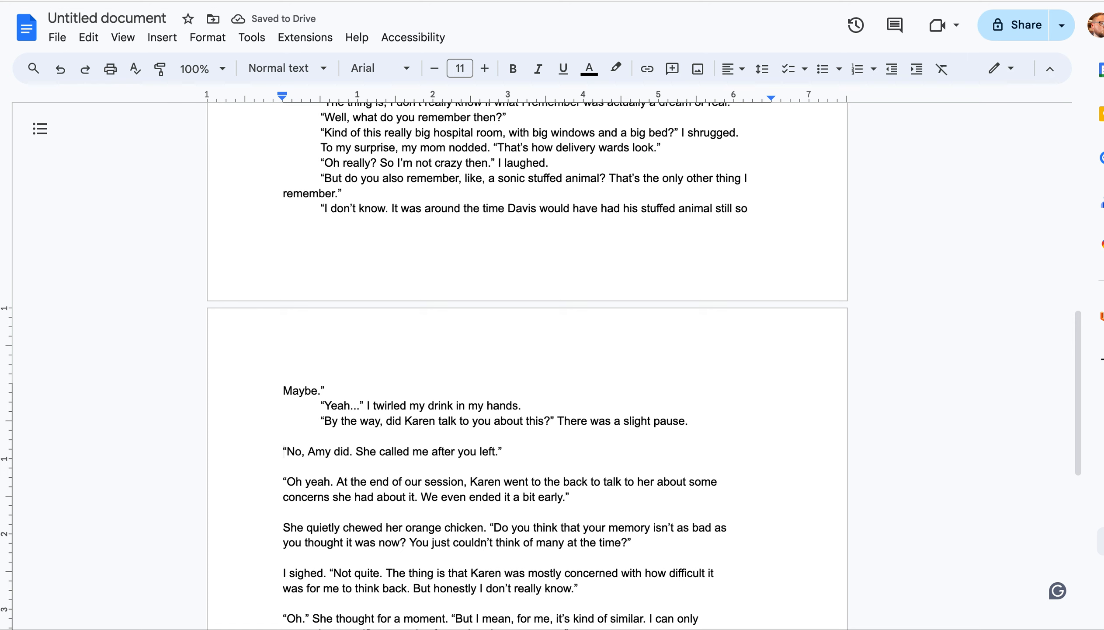
key(BackSpace)
key(Tab)
- Delete the blank lines above the "Oh yeah" and "She quietly chewed her orange chicken" paragraphs and indent their first lines
scroll(338, 440, down, 2)
click(271, 393)
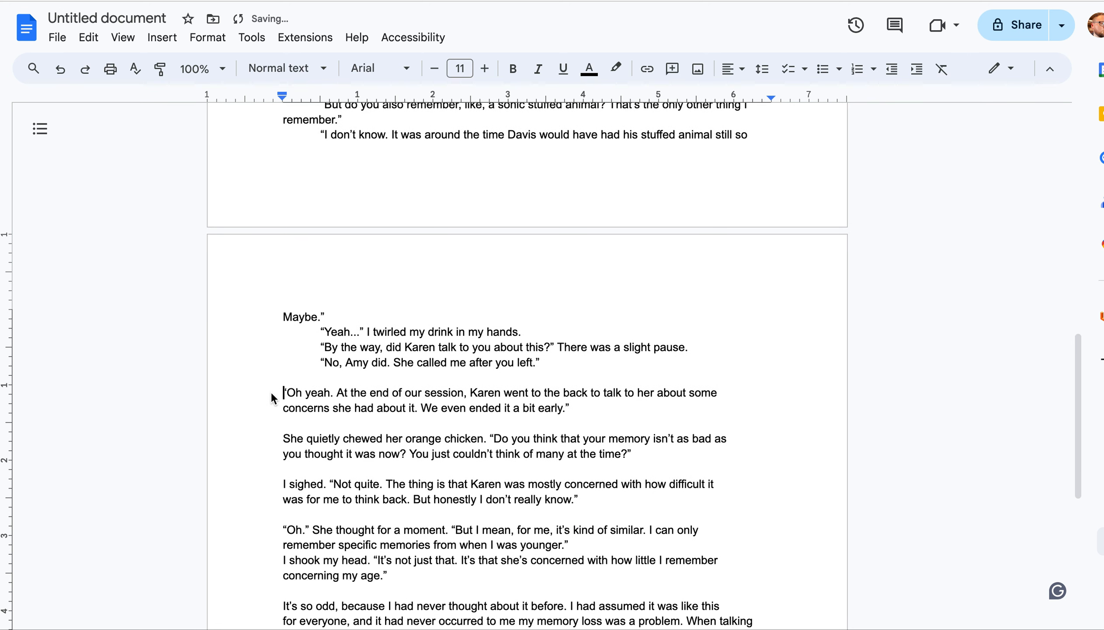
key(BackSpace)
key(Tab)
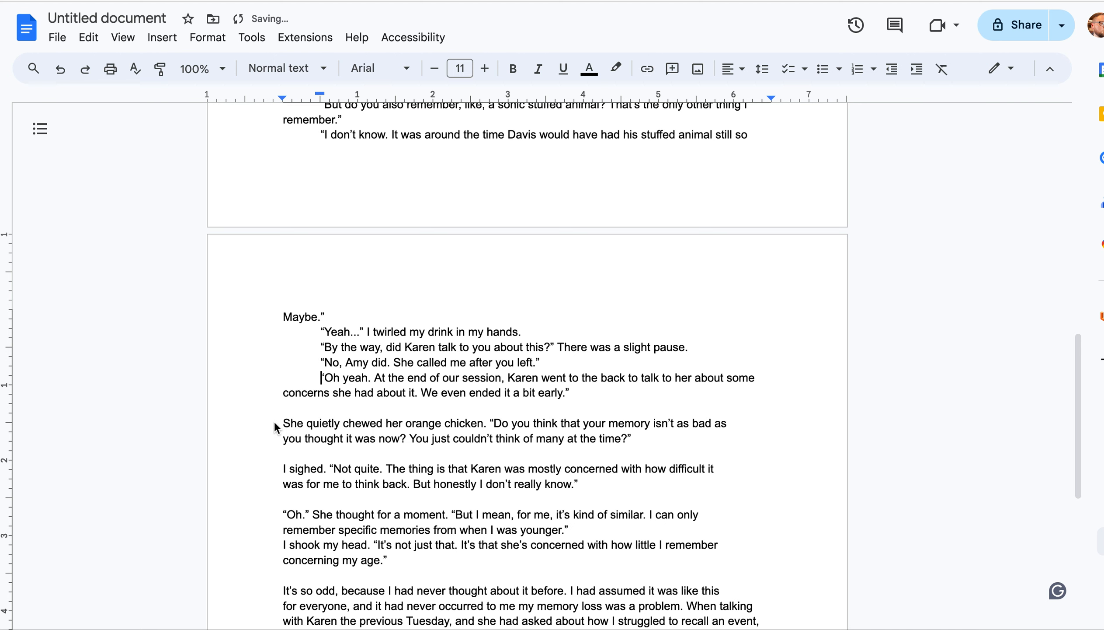
click(281, 417)
key(BackSpace)
key(Tab)
- Delete the blank lines above the "I sighed" and "Oh." paragraphs and indent their first lines
scroll(286, 421, down, 1)
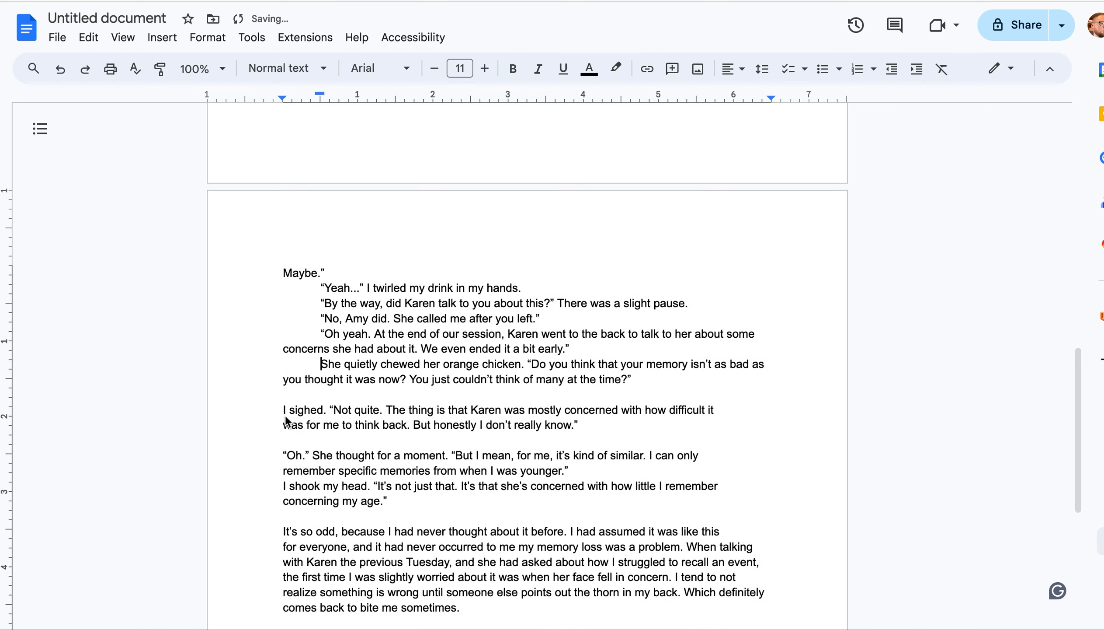
click(282, 410)
key(BackSpace)
key(Tab)
scroll(299, 425, down, 1)
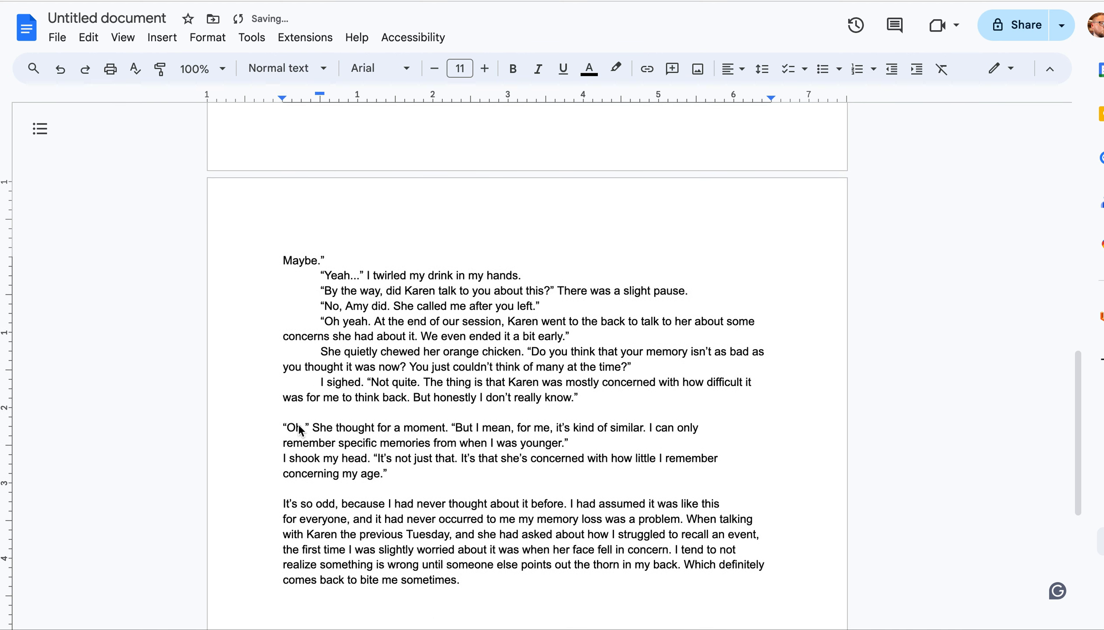
scroll(299, 424, down, 1)
click(279, 384)
key(BackSpace)
key(Tab)
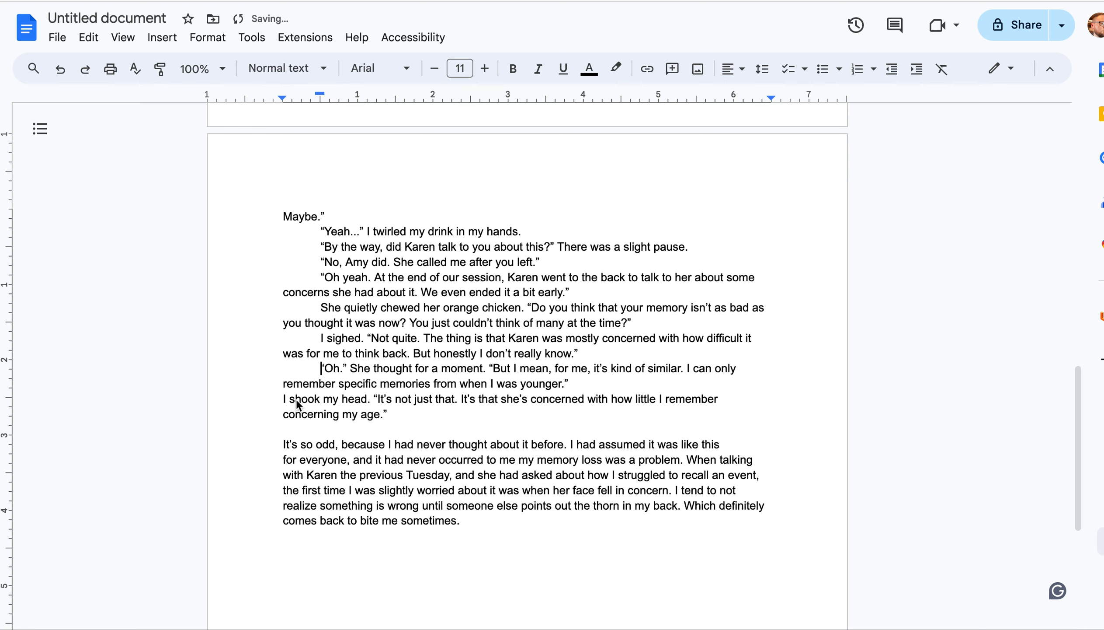
- Indent the "I shook my head" and "It's so odd" paragraphs and remove the blank line between them
click(275, 399)
key(Tab)
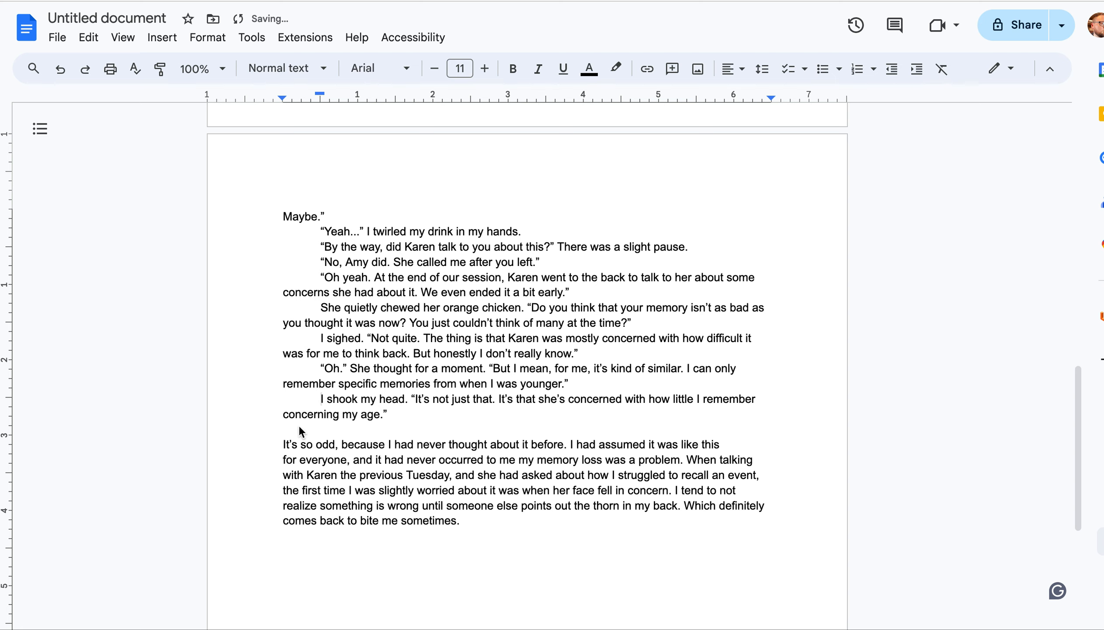
click(273, 445)
key(BackSpace)
key(Tab)
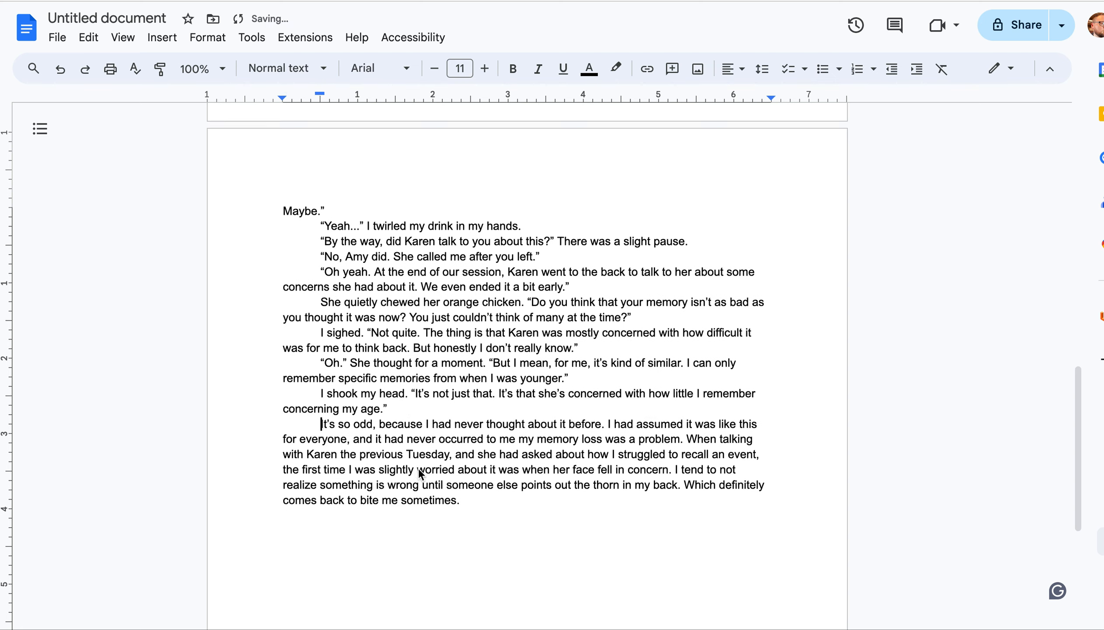
scroll(420, 463, down, 6)
scroll(420, 463, up, 20)
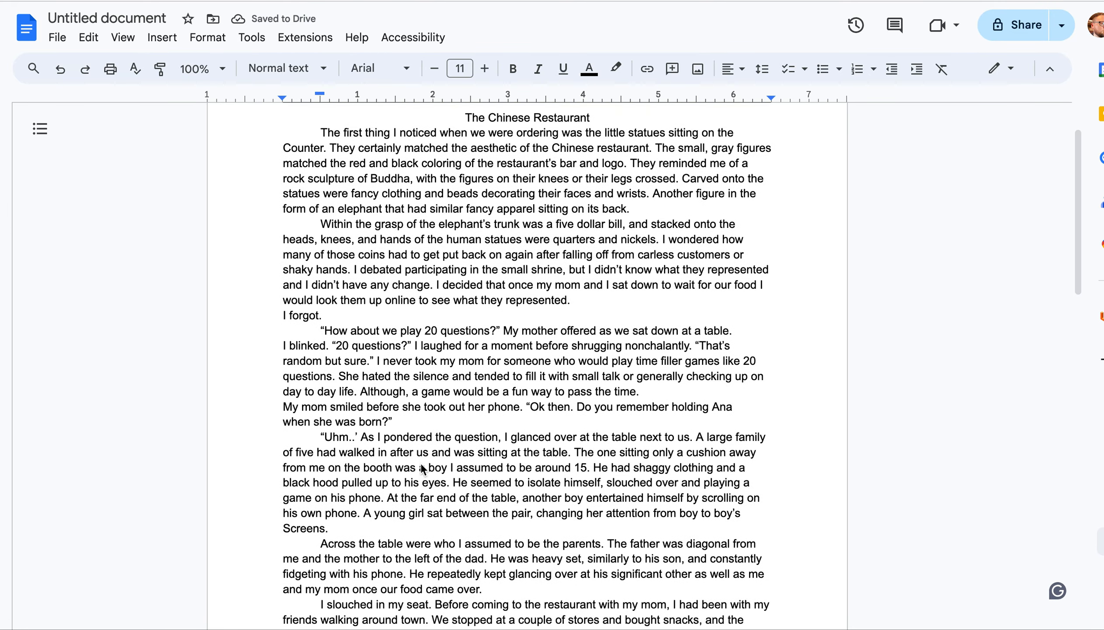
scroll(420, 462, up, 2)
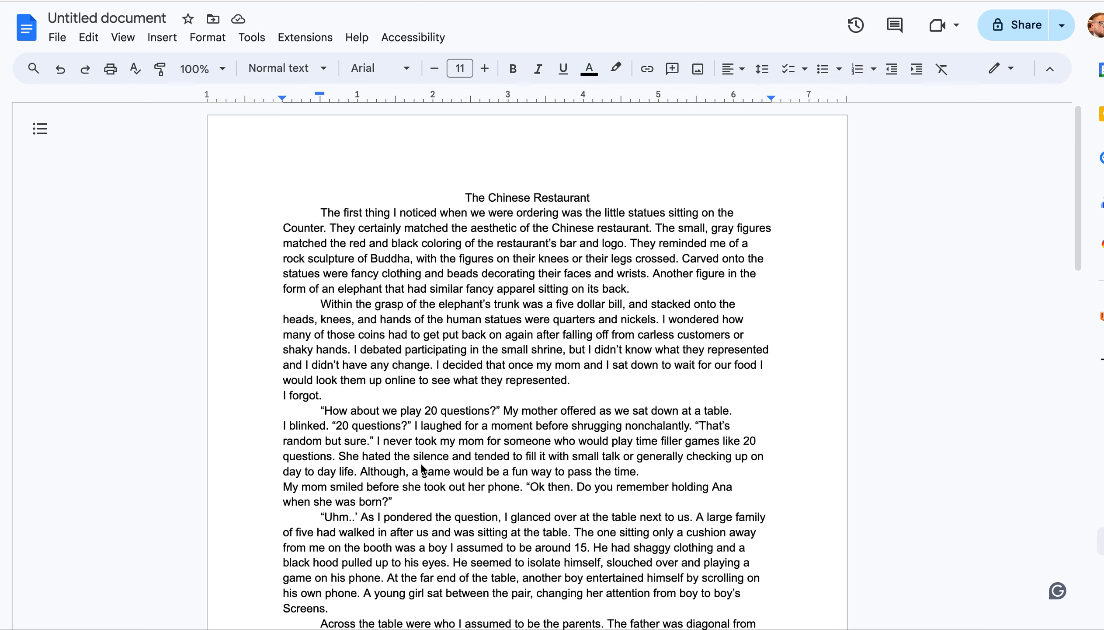
scroll(422, 468, down, 9)
scroll(421, 483, up, 9)
- Change the font of the entire document to Times New Roman
key(ctrl+a)
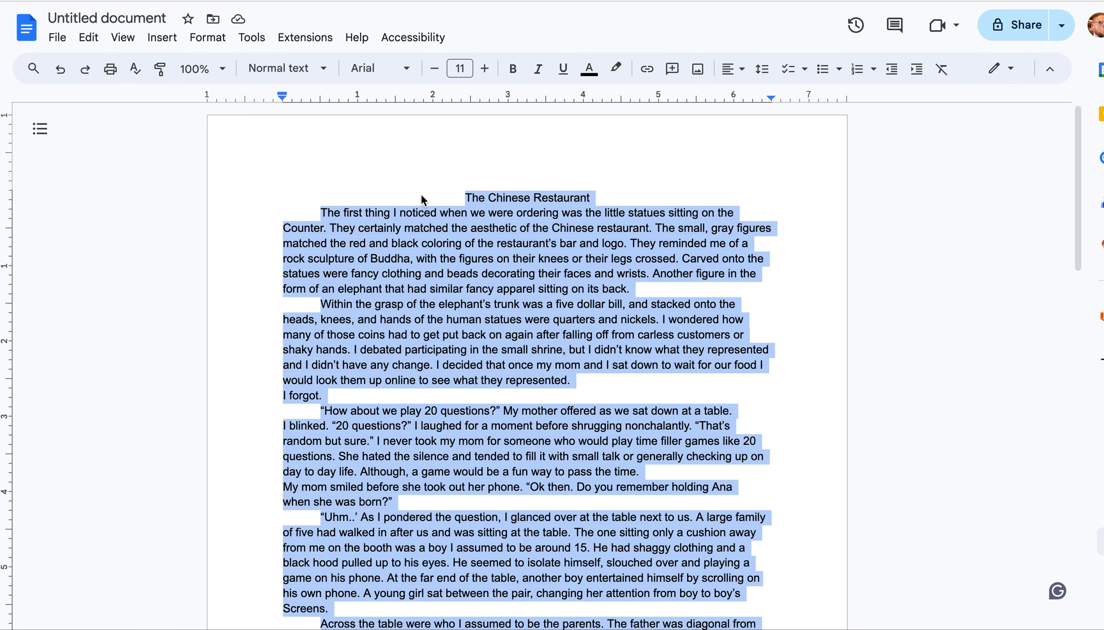
scroll(539, 414, down, 4)
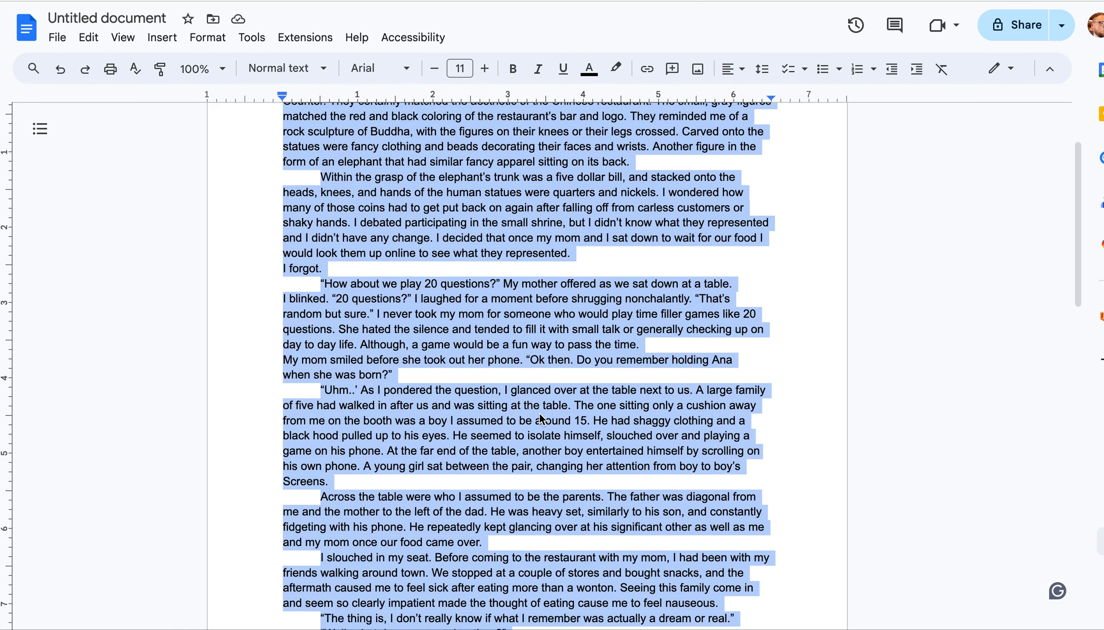
scroll(539, 414, up, 4)
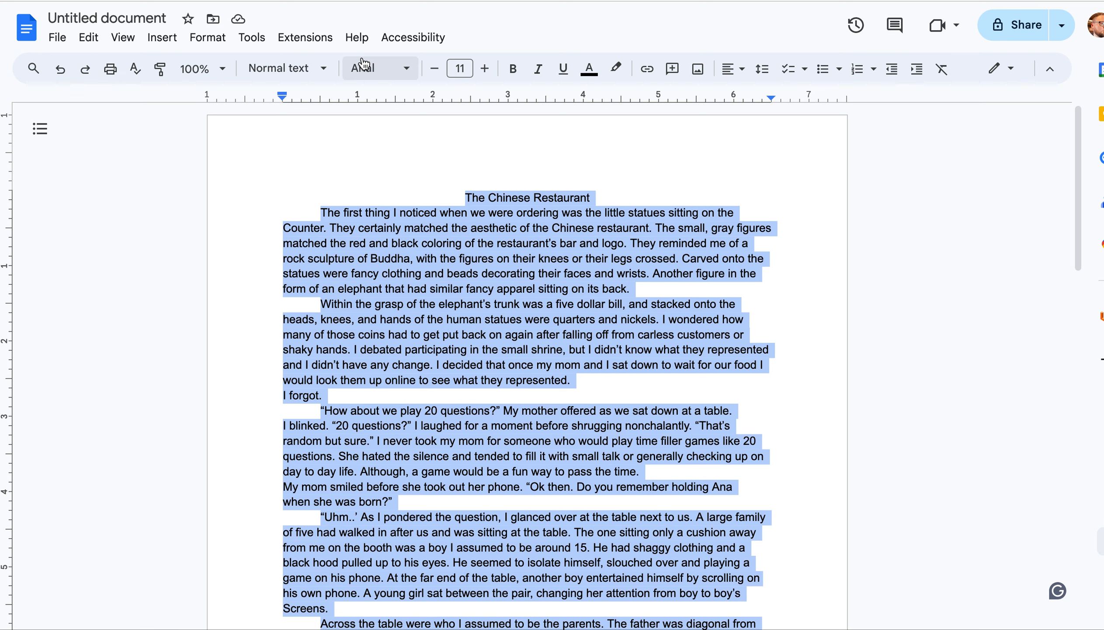
click(394, 70)
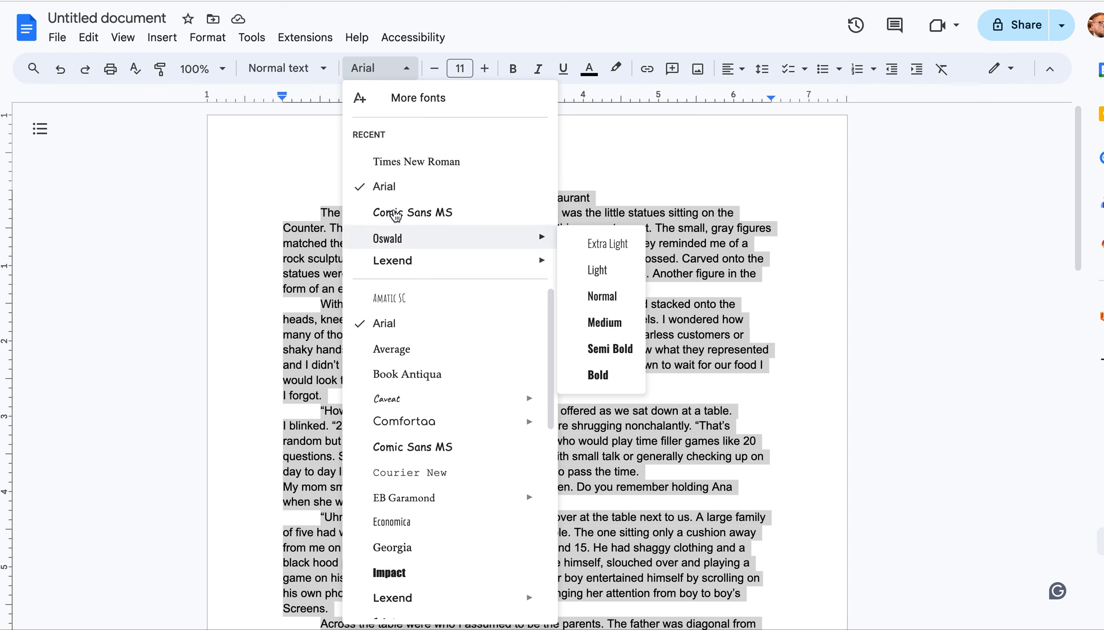
scroll(420, 353, down, 3)
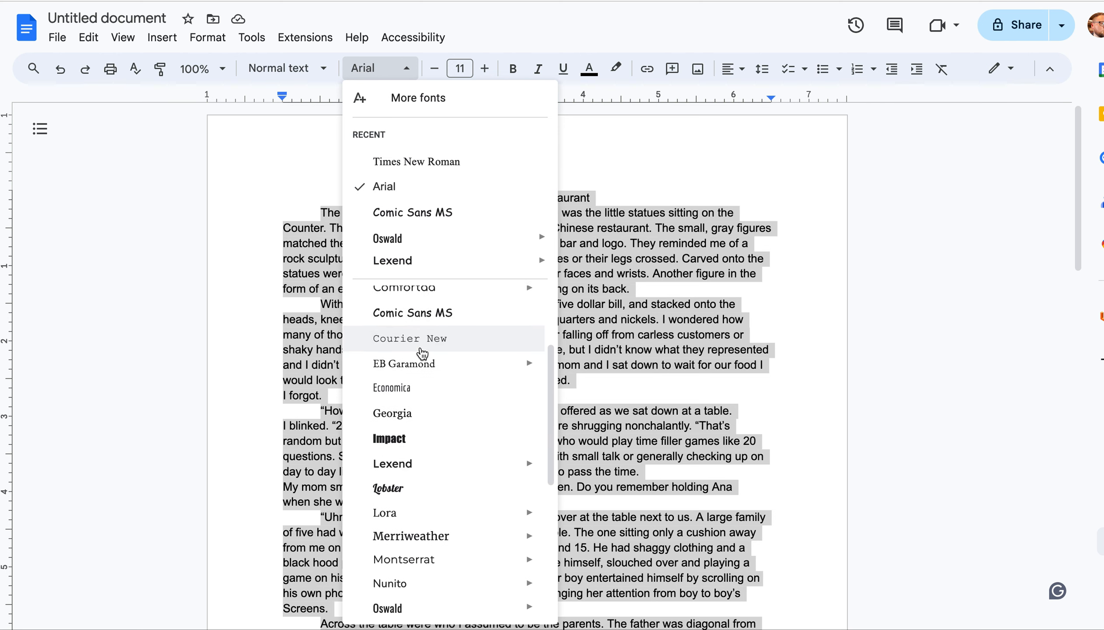
scroll(420, 355, down, 4)
scroll(410, 473, down, 3)
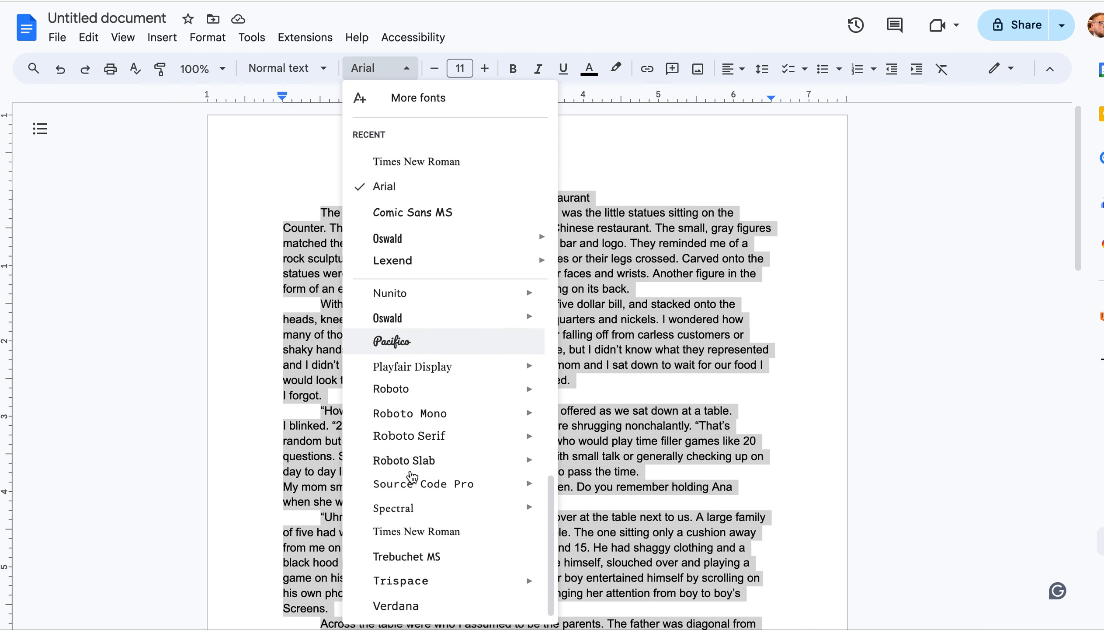
click(403, 532)
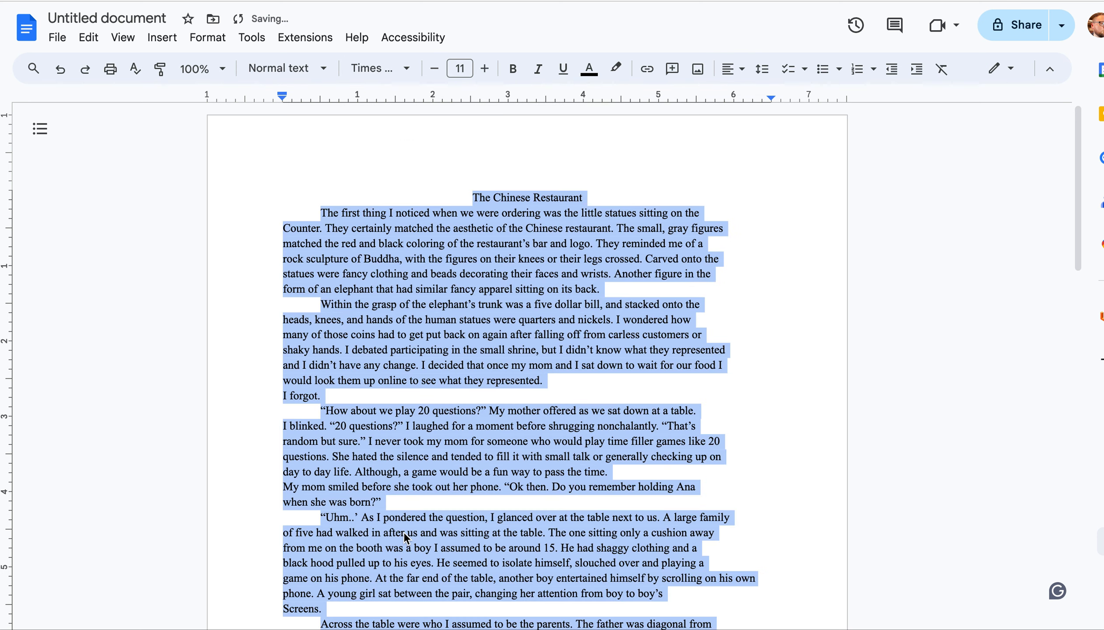
- Set the entire document's text to size 12 with double line spacing, and clear the selection
click(485, 71)
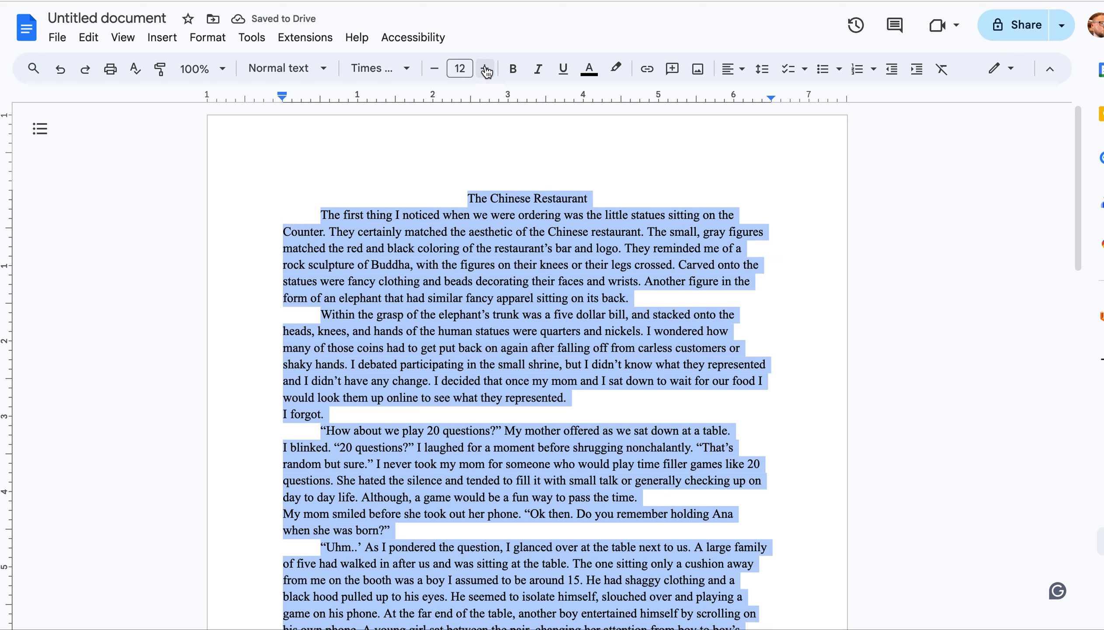
click(763, 70)
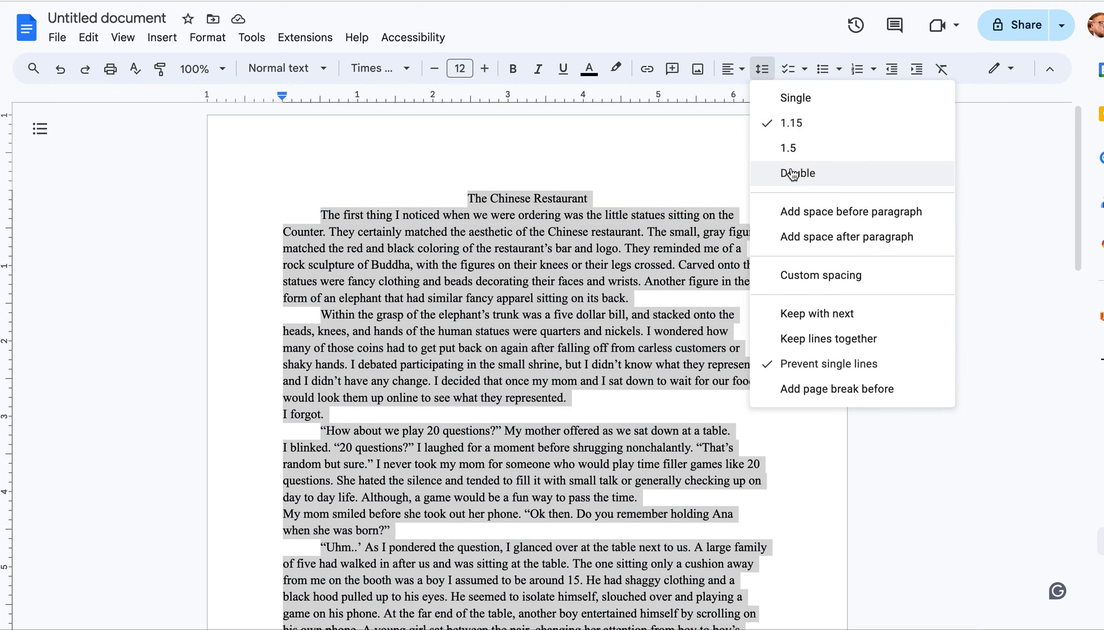
click(760, 171)
scroll(515, 337, down, 10)
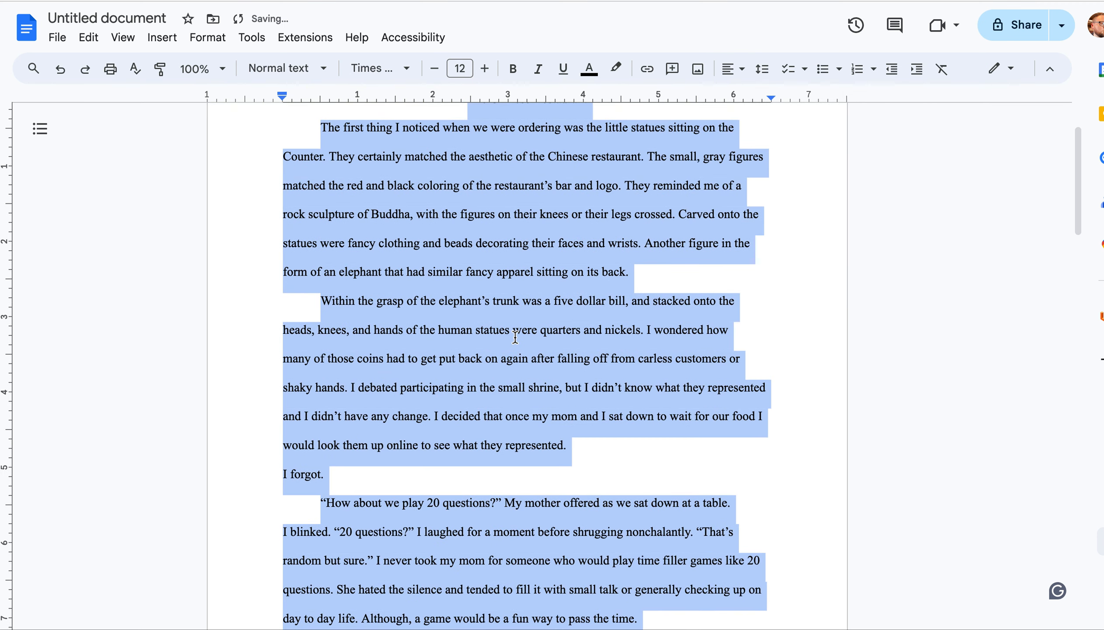
scroll(516, 337, down, 20)
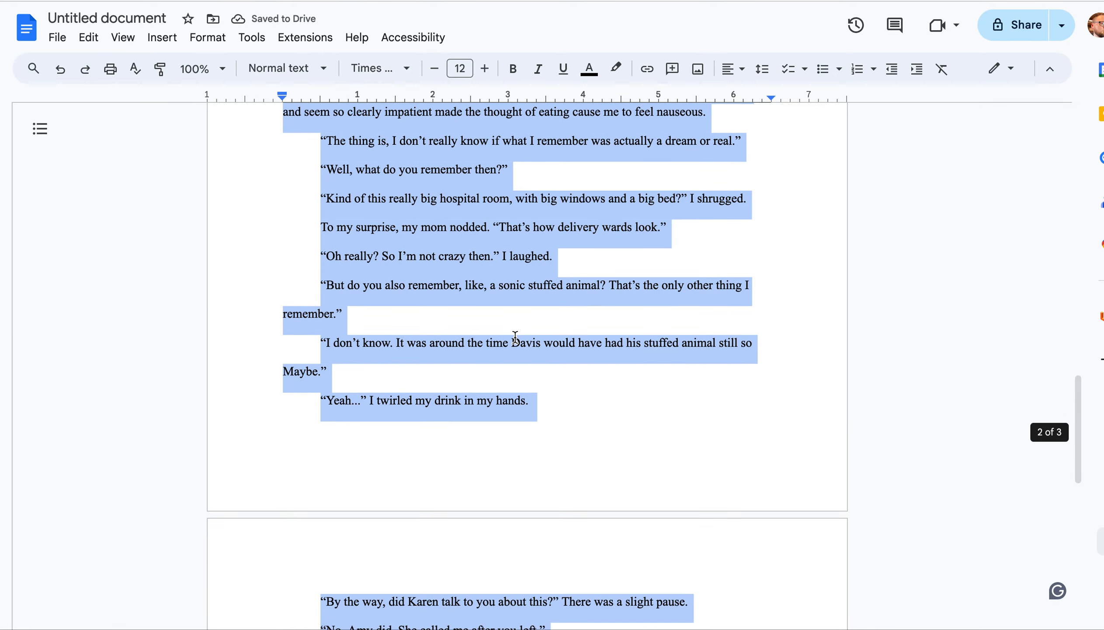
click(515, 337)
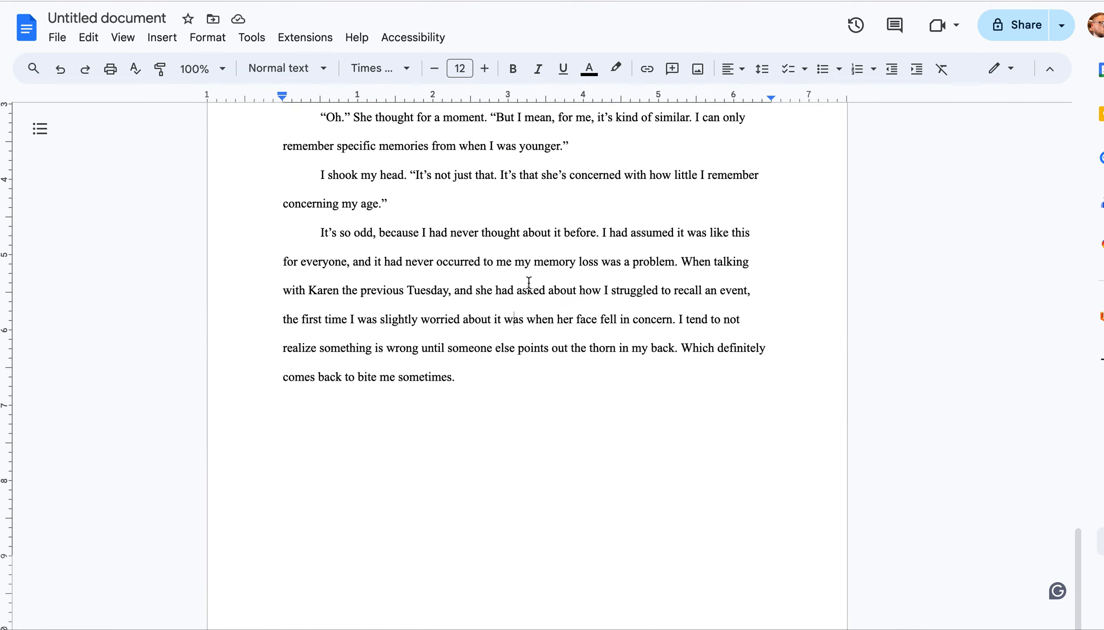
- Insert an empty line above the title "The Chinese Restaurant" and left-align that new line
scroll(529, 283, up, 15)
scroll(529, 282, up, 10)
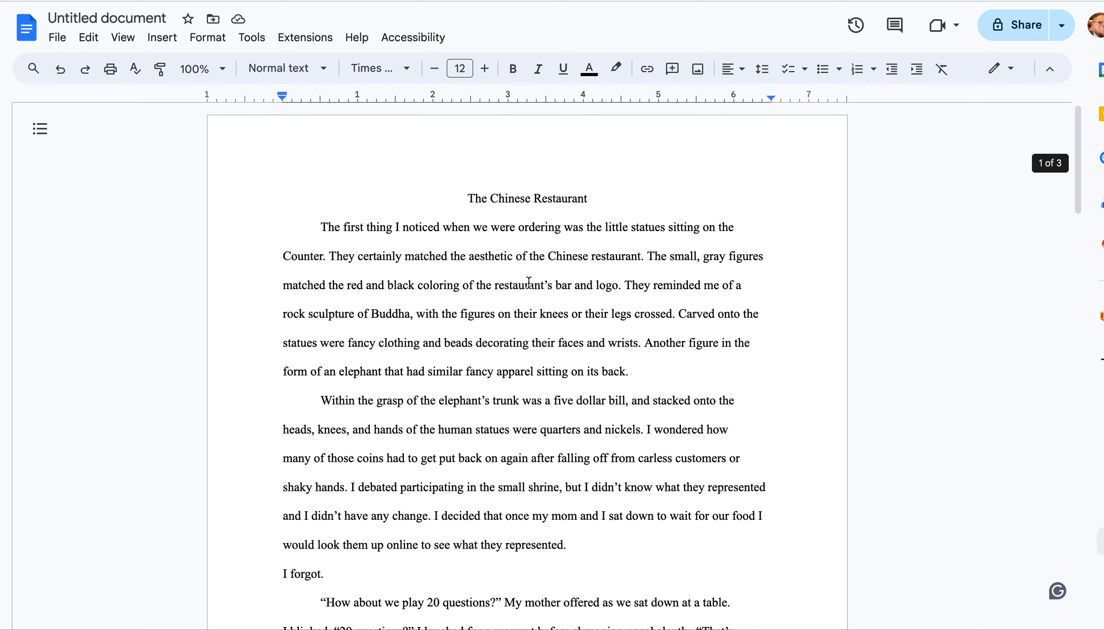
scroll(529, 282, down, 15)
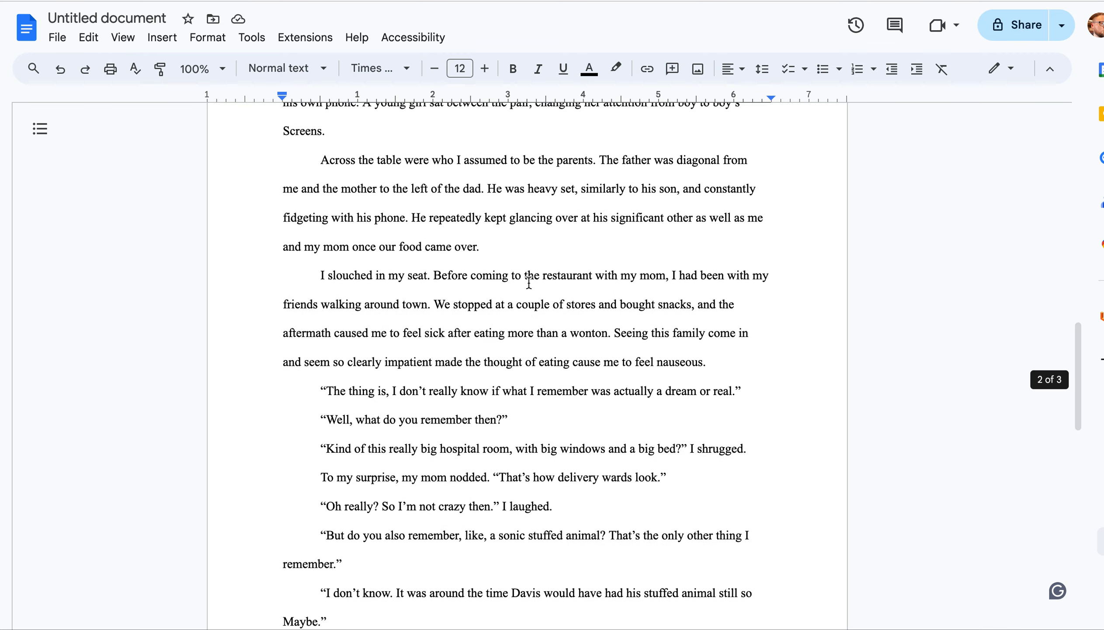
scroll(529, 283, up, 15)
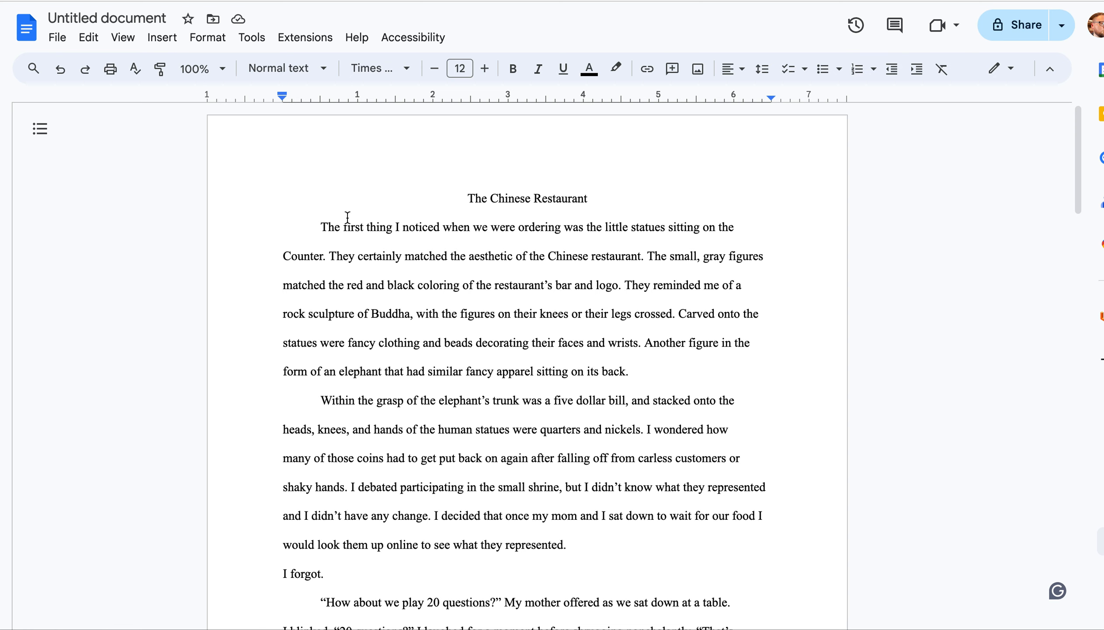
click(464, 198)
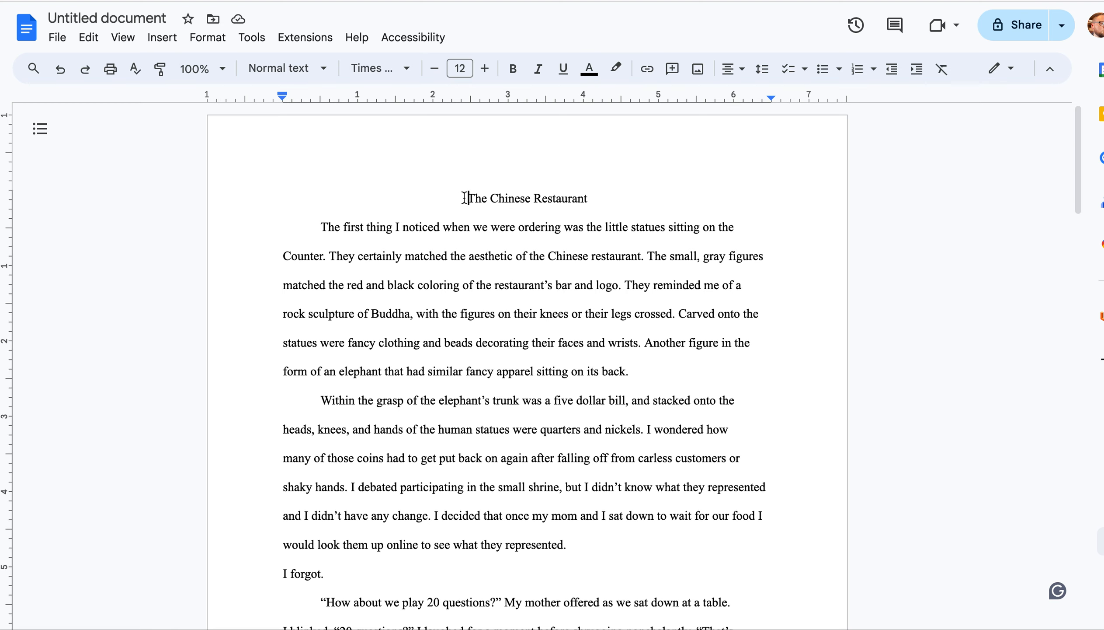
key(Return)
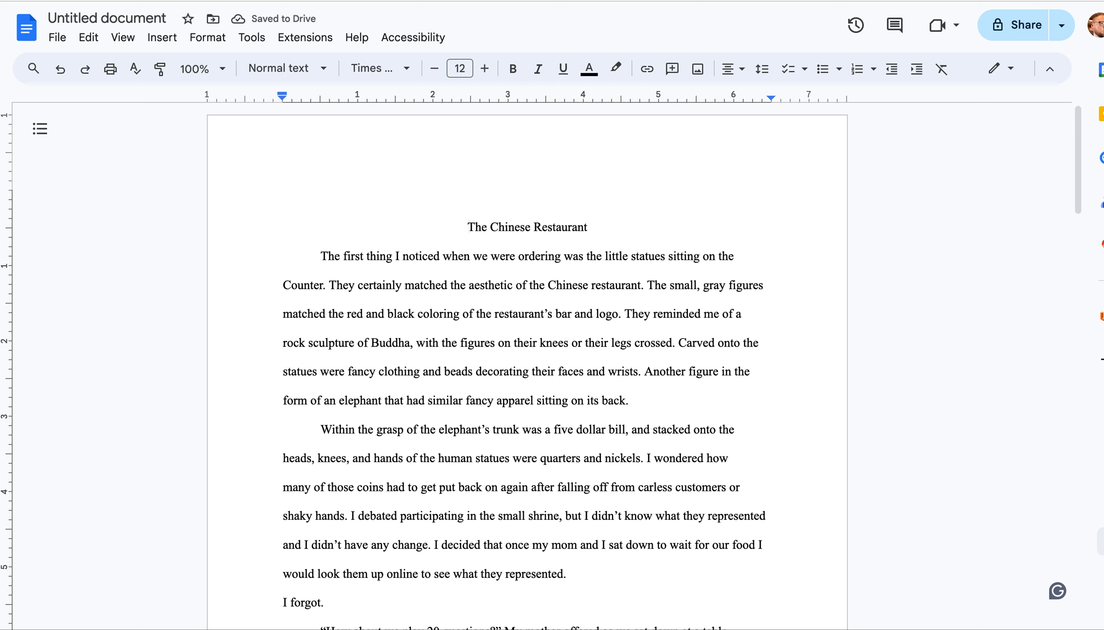
key(Up)
click(731, 68)
click(732, 97)
drag(466, 225, 591, 224)
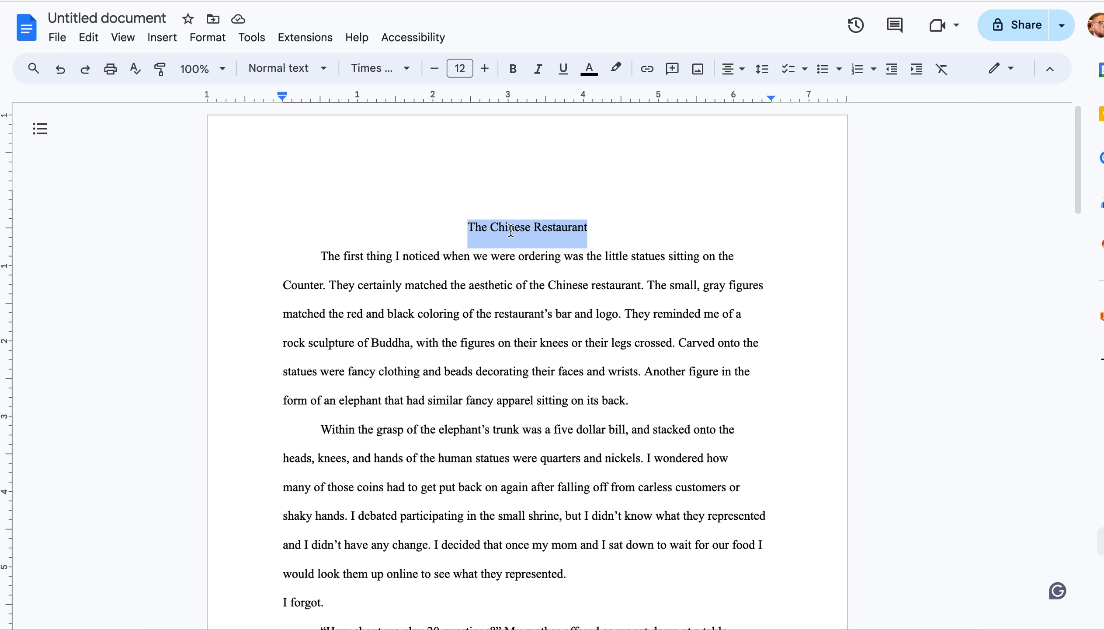
- Enter the heading above the title on separate lines: the student's name, the teacher's name and "ELA 10B Hour 3", followed by a new line
click(275, 182)
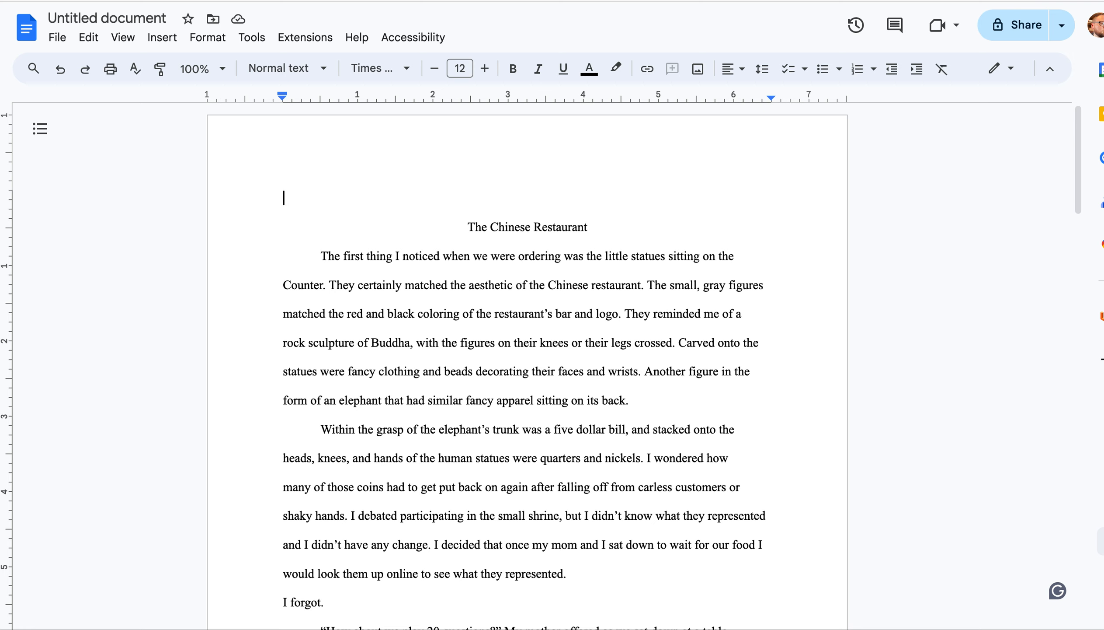
text(John Smith)
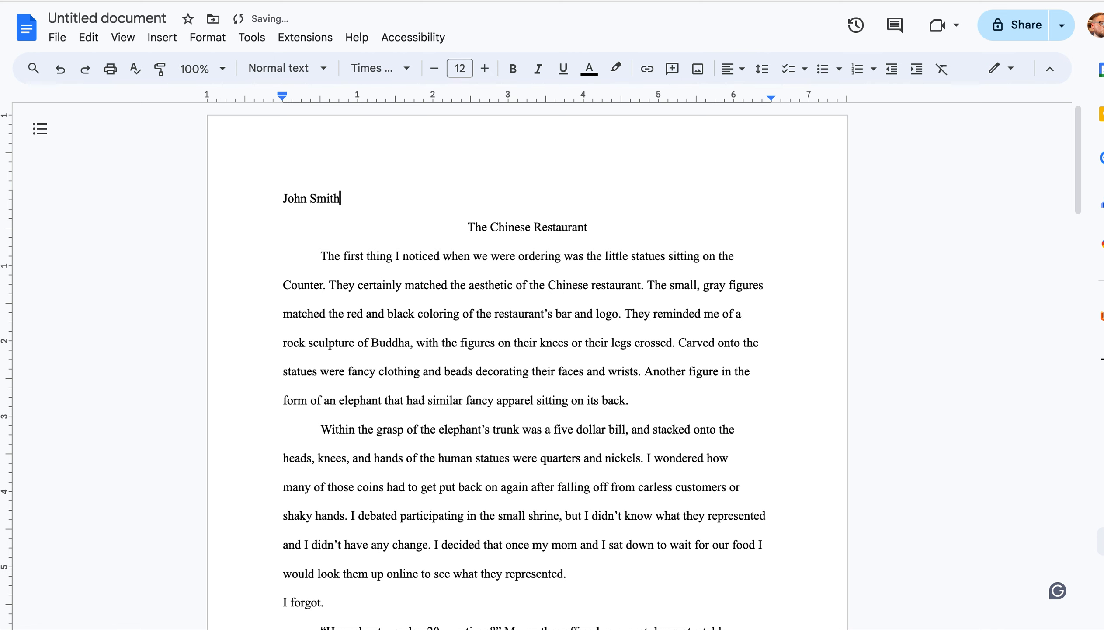
key(Return)
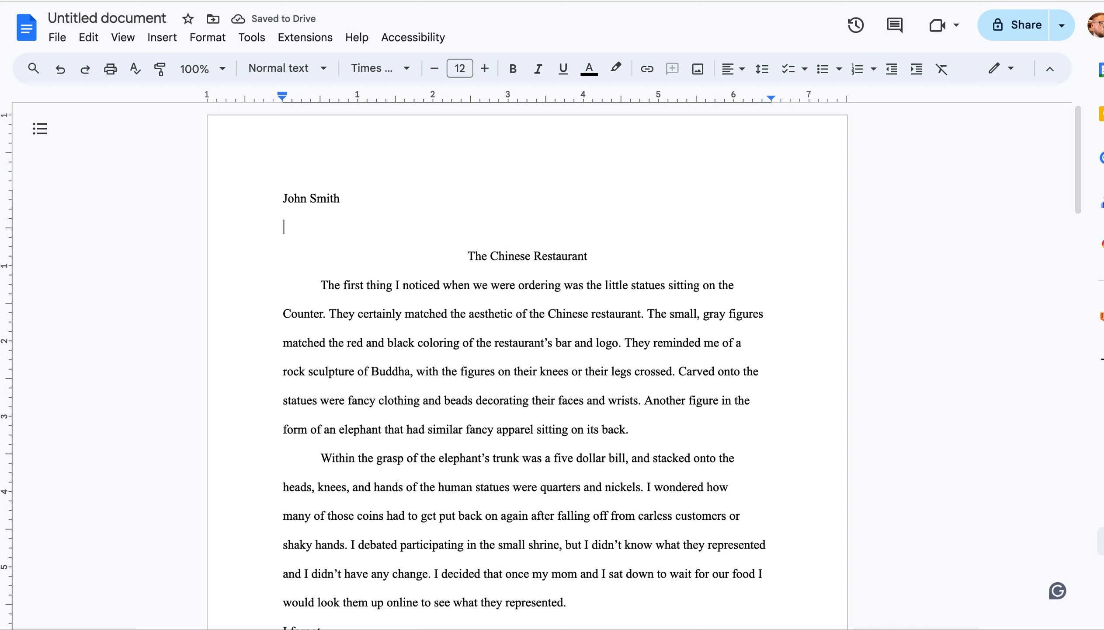
text(Mr. Whitney)
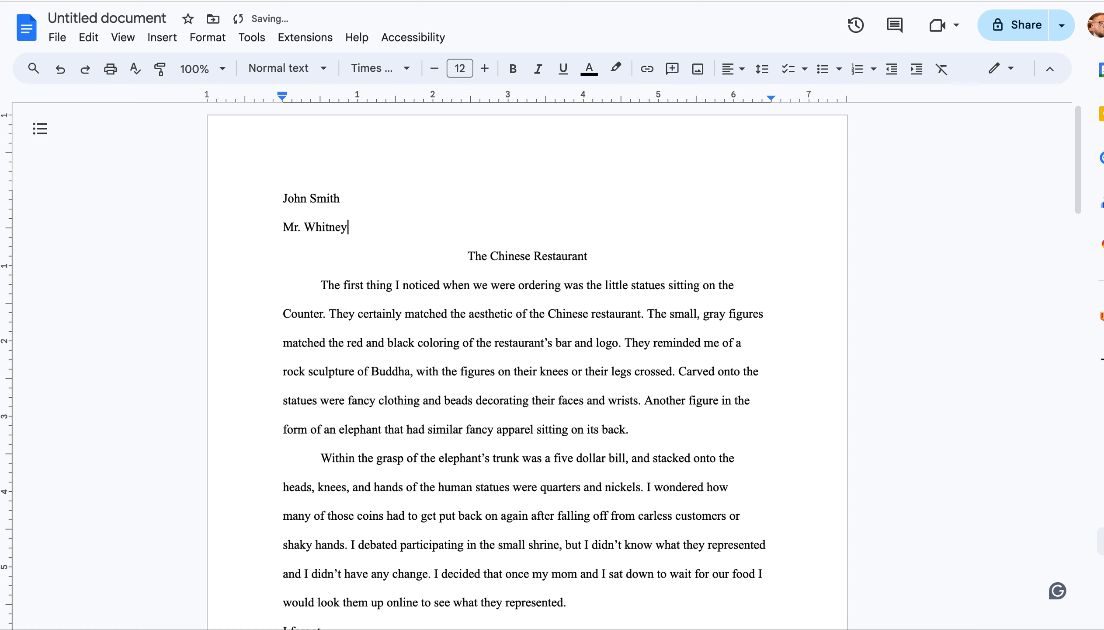
key(Return)
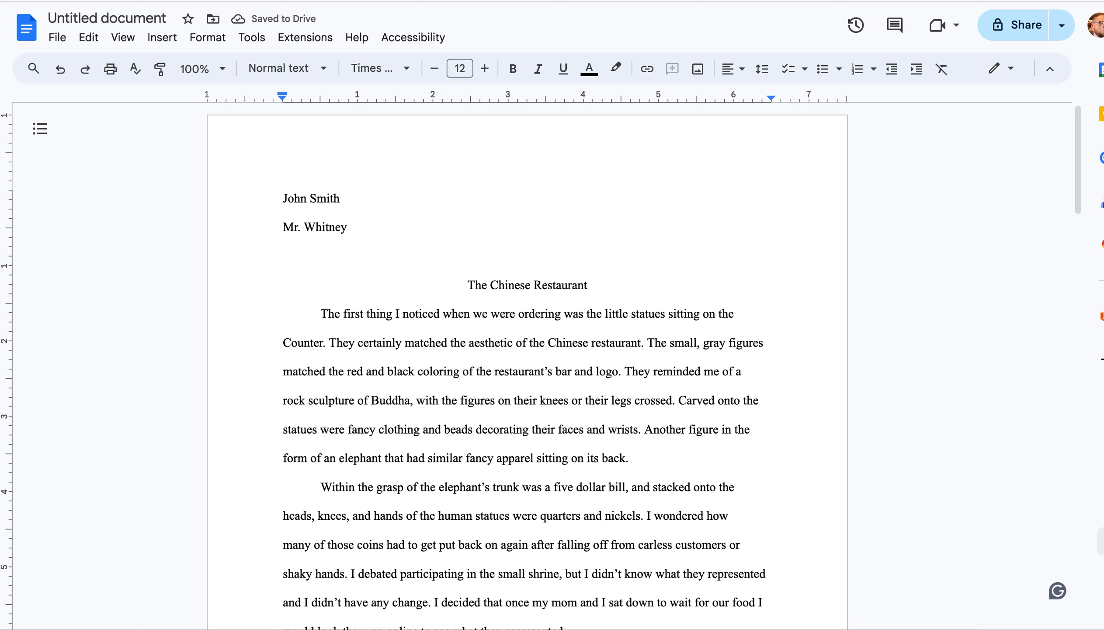
text(ELA 10)
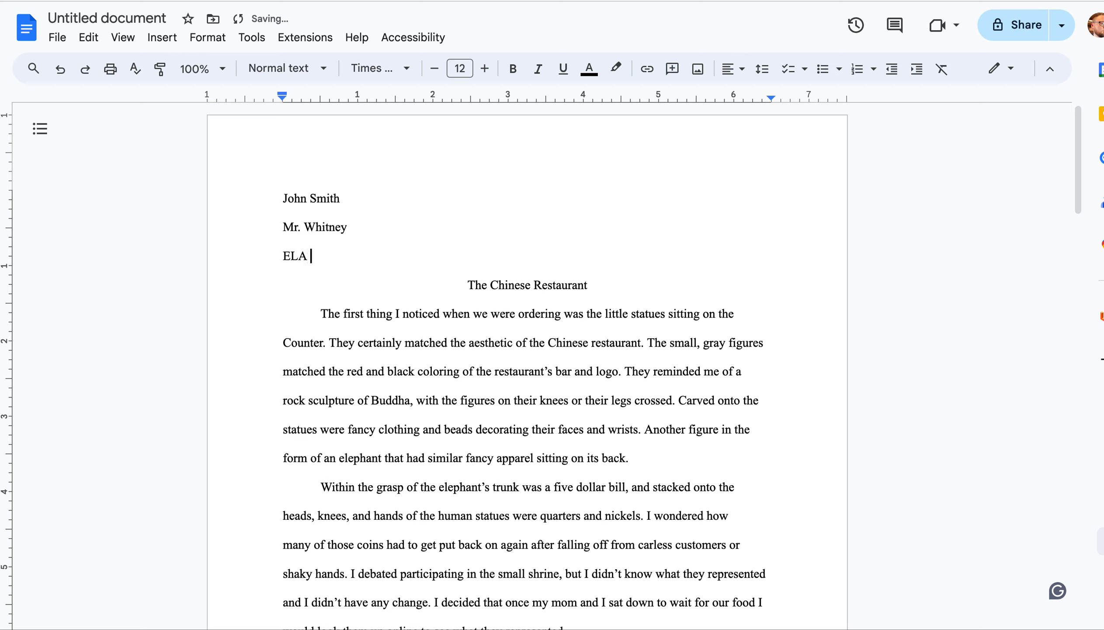
text(B Hour 3)
key(Return)
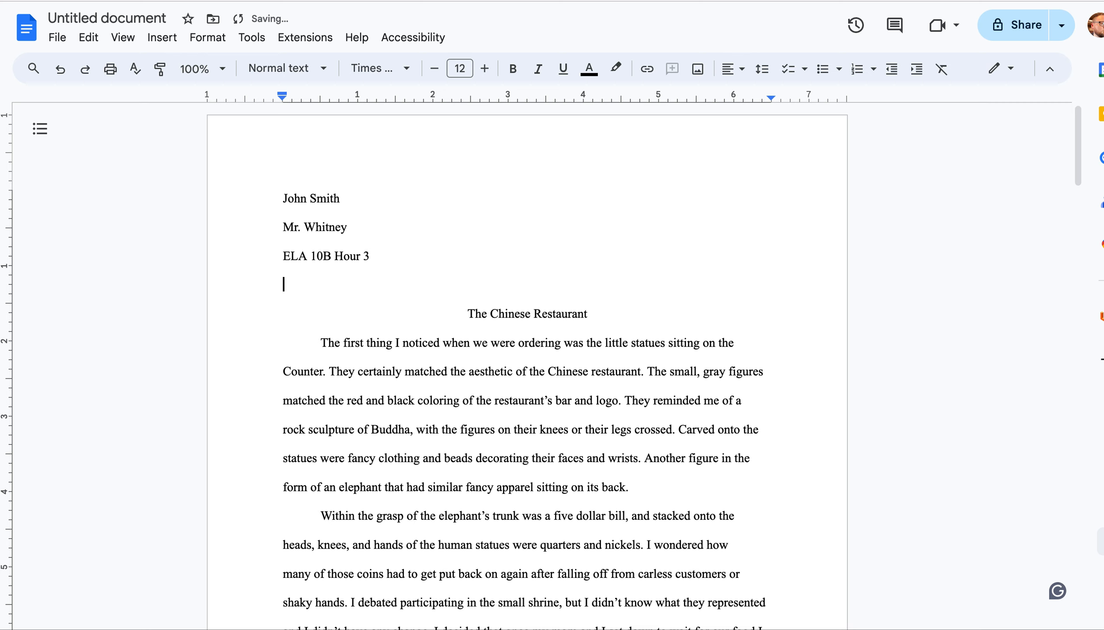